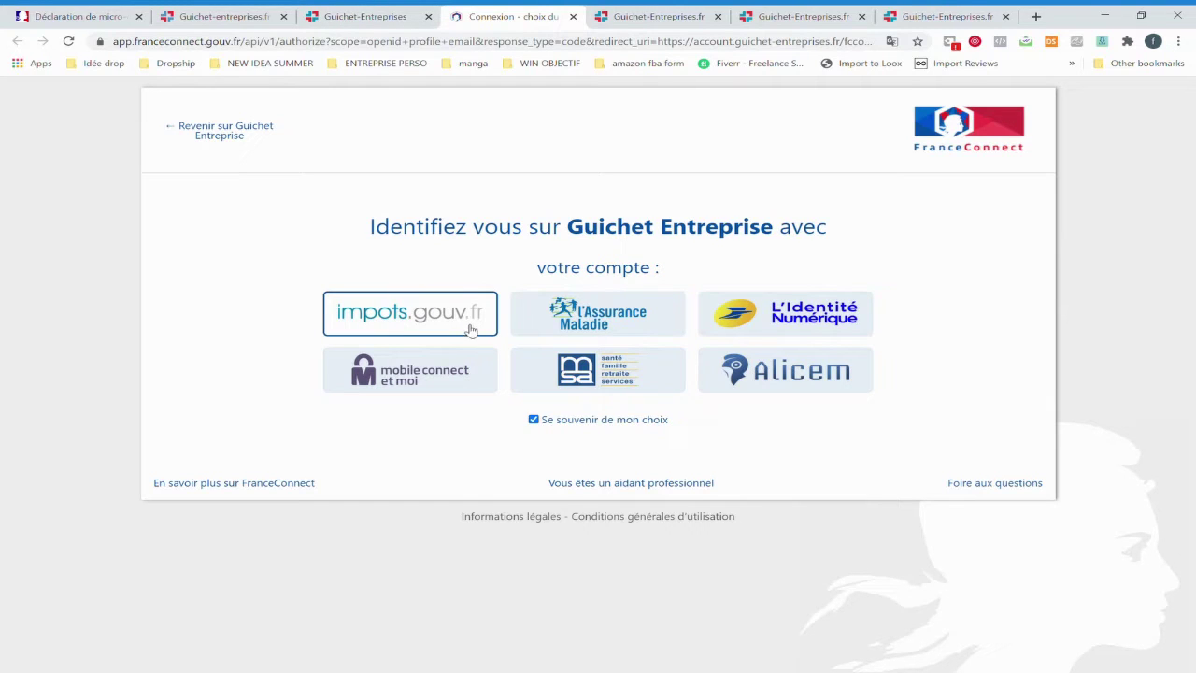
pyautogui.click(401, 15)
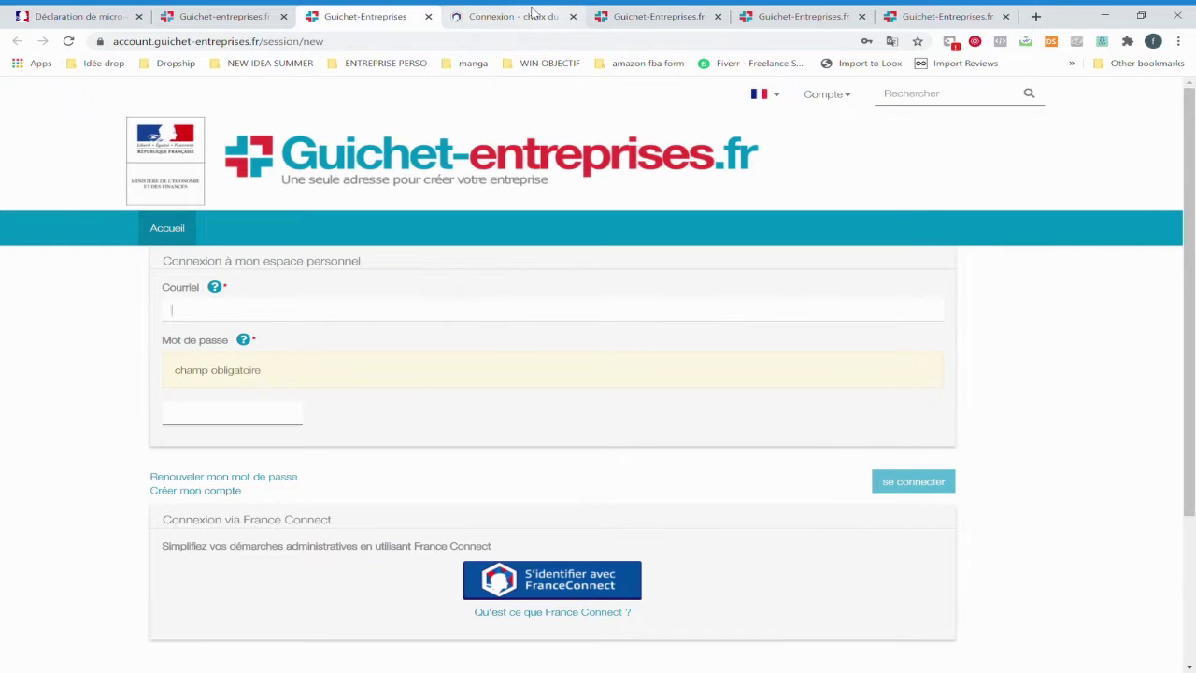
pyautogui.click(636, 13)
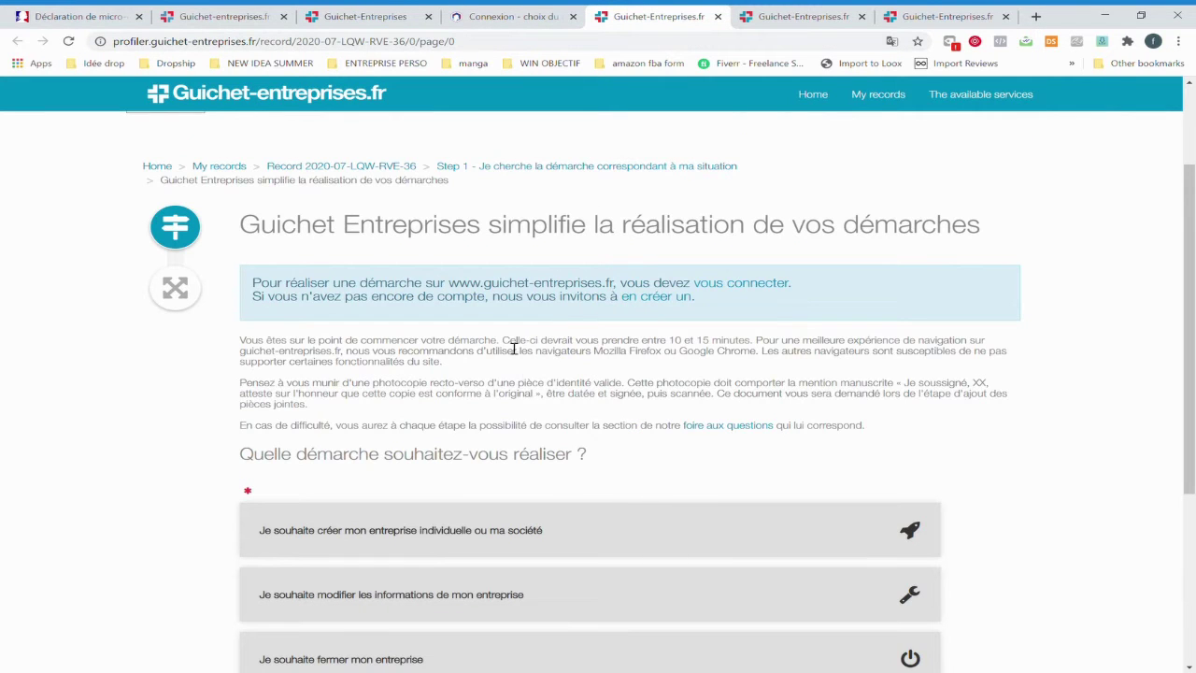
pyautogui.scroll(3, 508, 349)
pyautogui.click(514, 15)
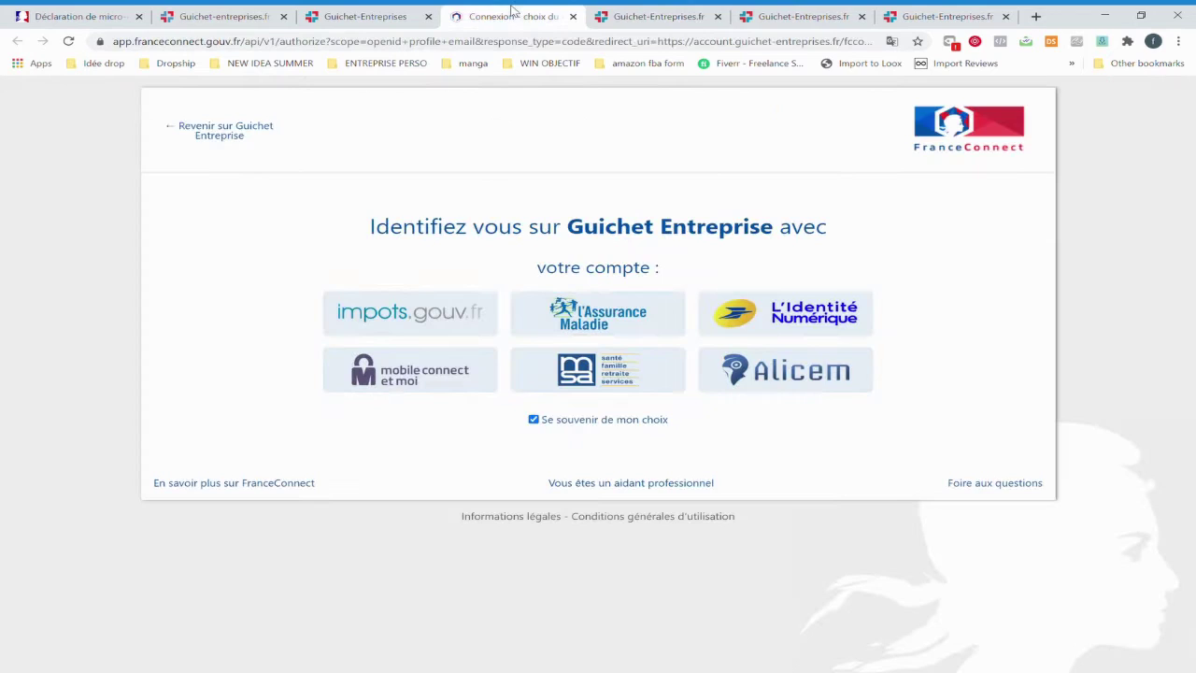
# Step: Create a new record from the dashboard and submit "Je souhaite créer mon entreprise individuelle ou ma société" as the procedure
pyautogui.click(783, 16)
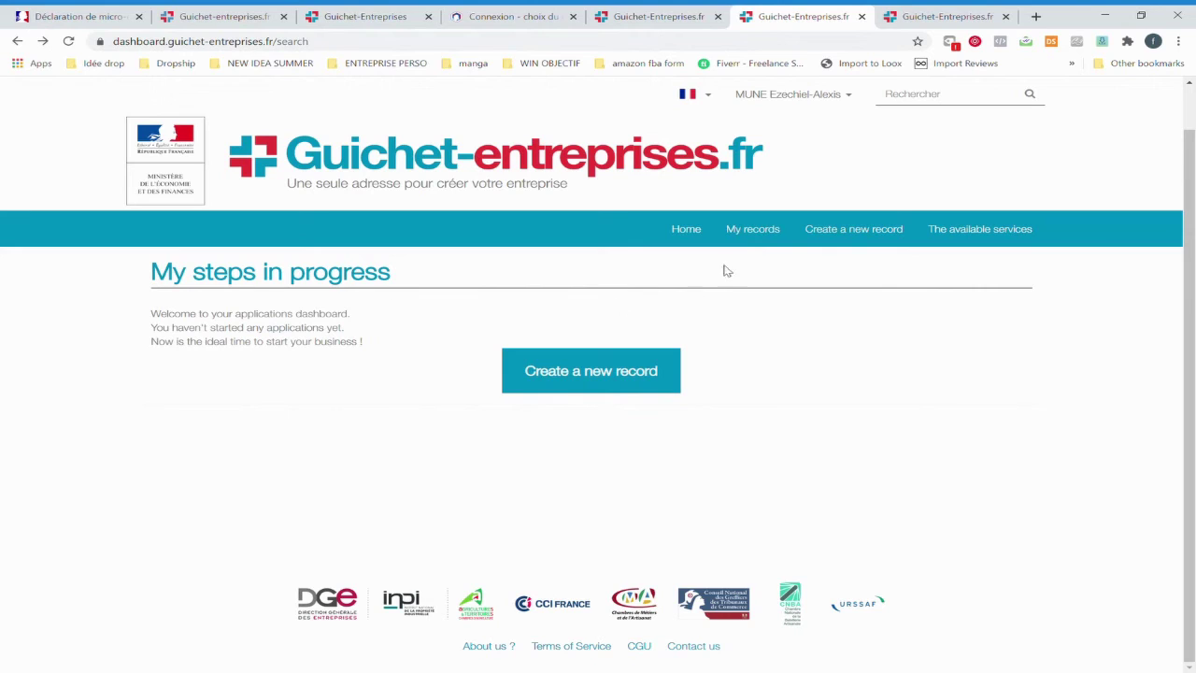
pyautogui.click(578, 377)
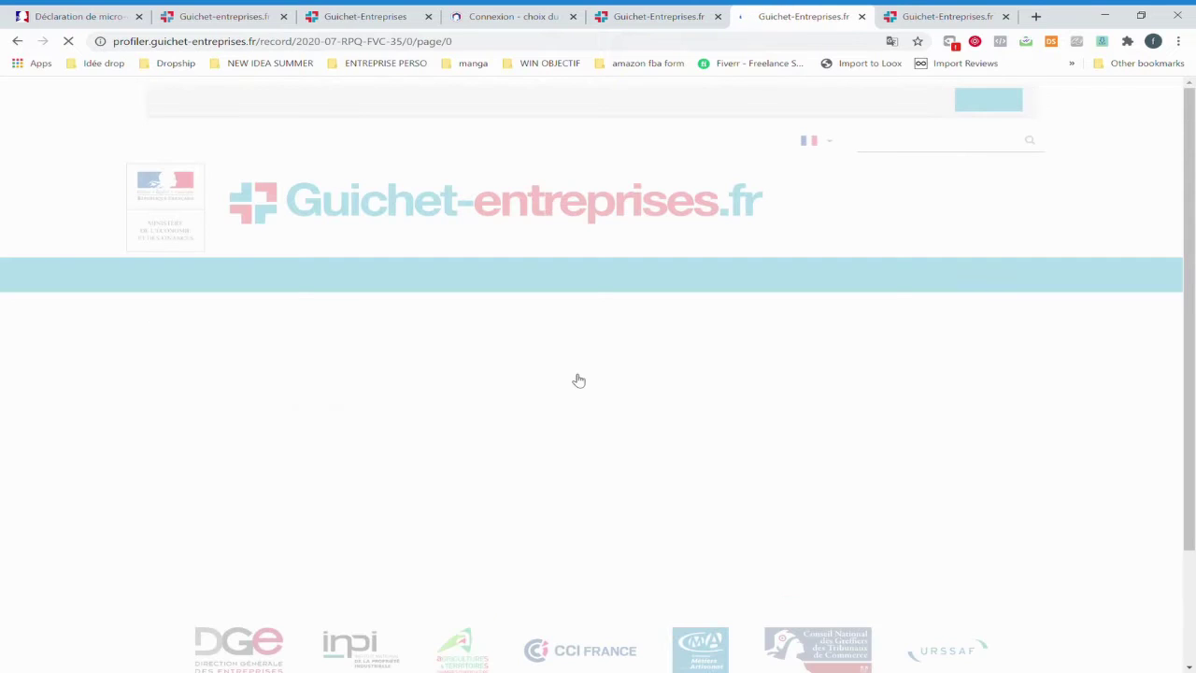
pyautogui.scroll(-3, 575, 393)
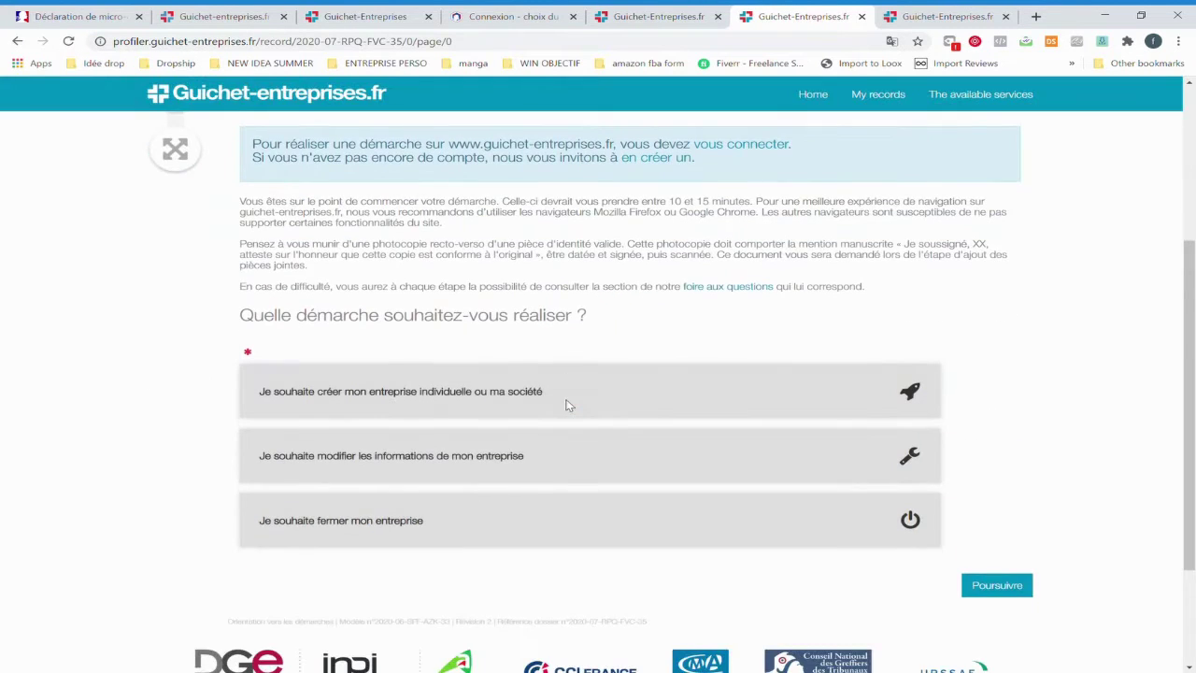
pyautogui.scroll(2, 572, 405)
pyautogui.scroll(-1, 571, 406)
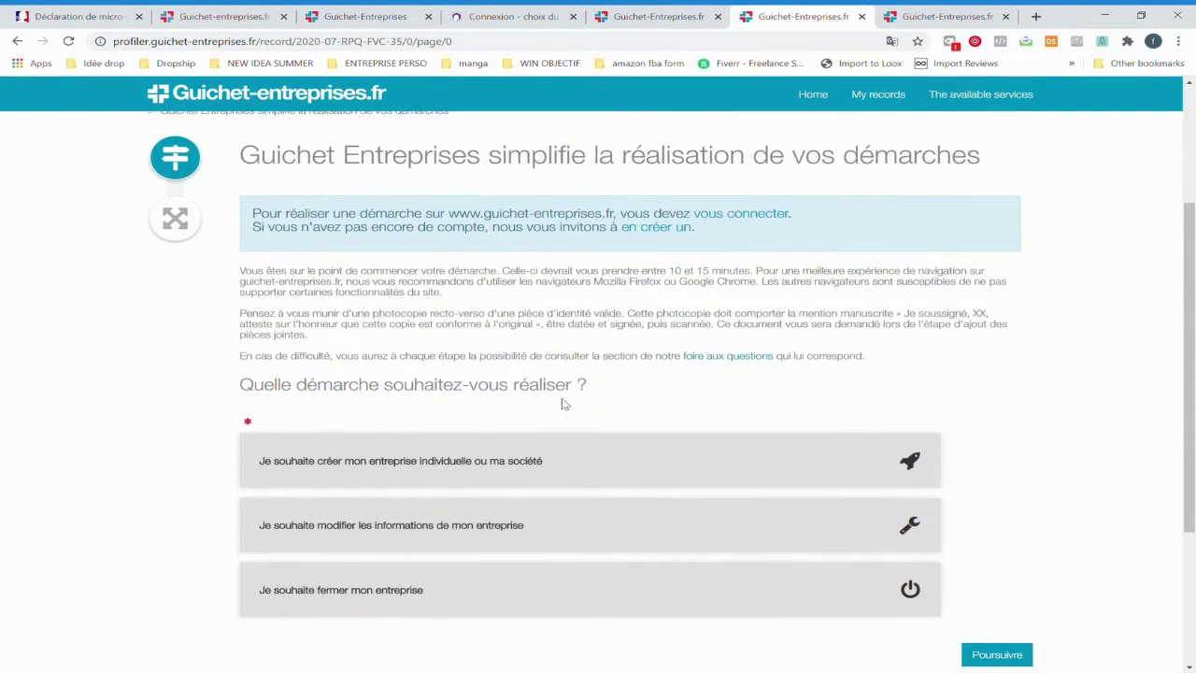
pyautogui.click(445, 464)
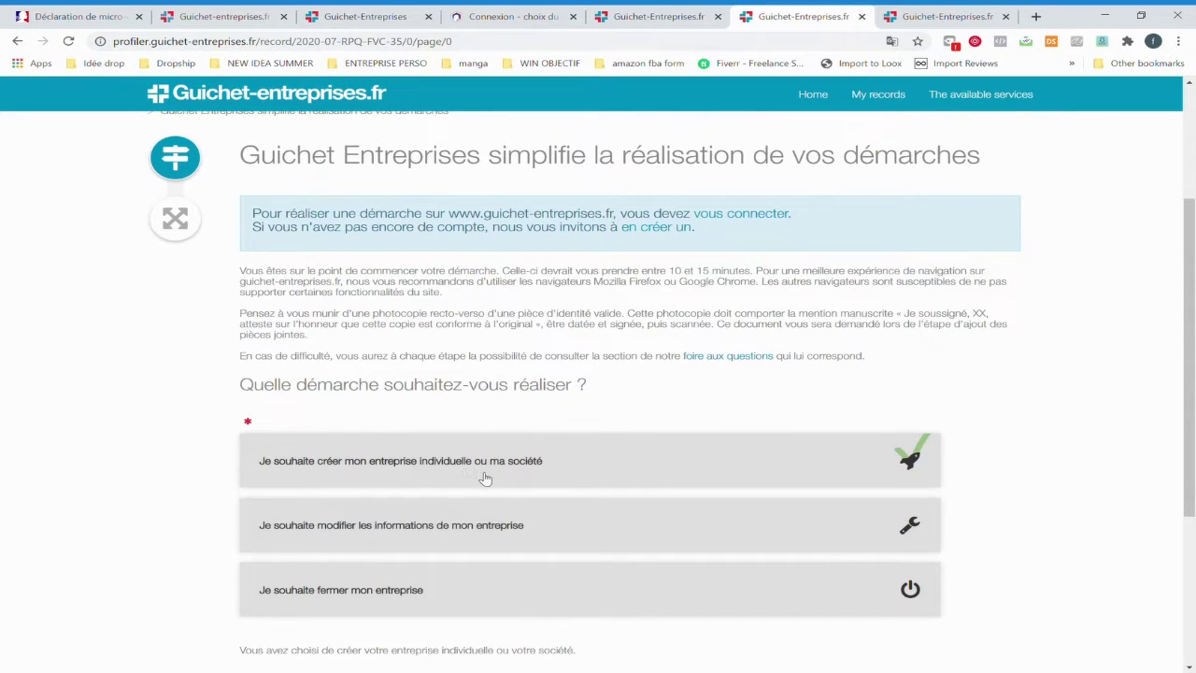
pyautogui.scroll(-1, 880, 454)
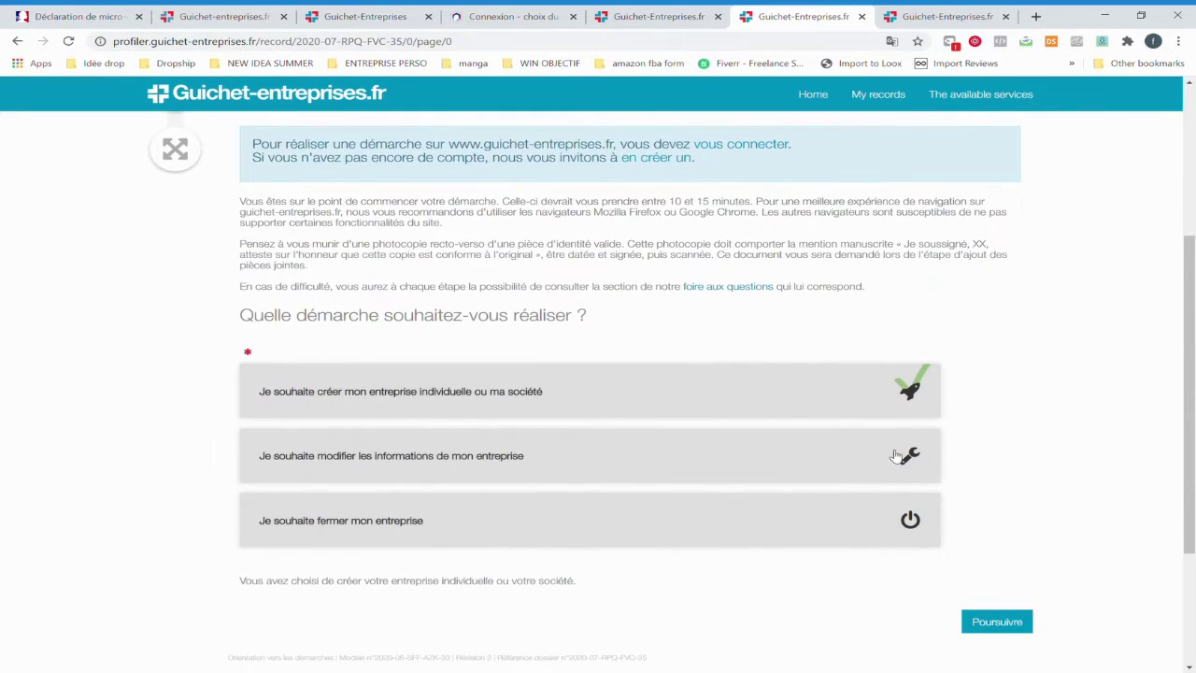
pyautogui.scroll(-1, 904, 425)
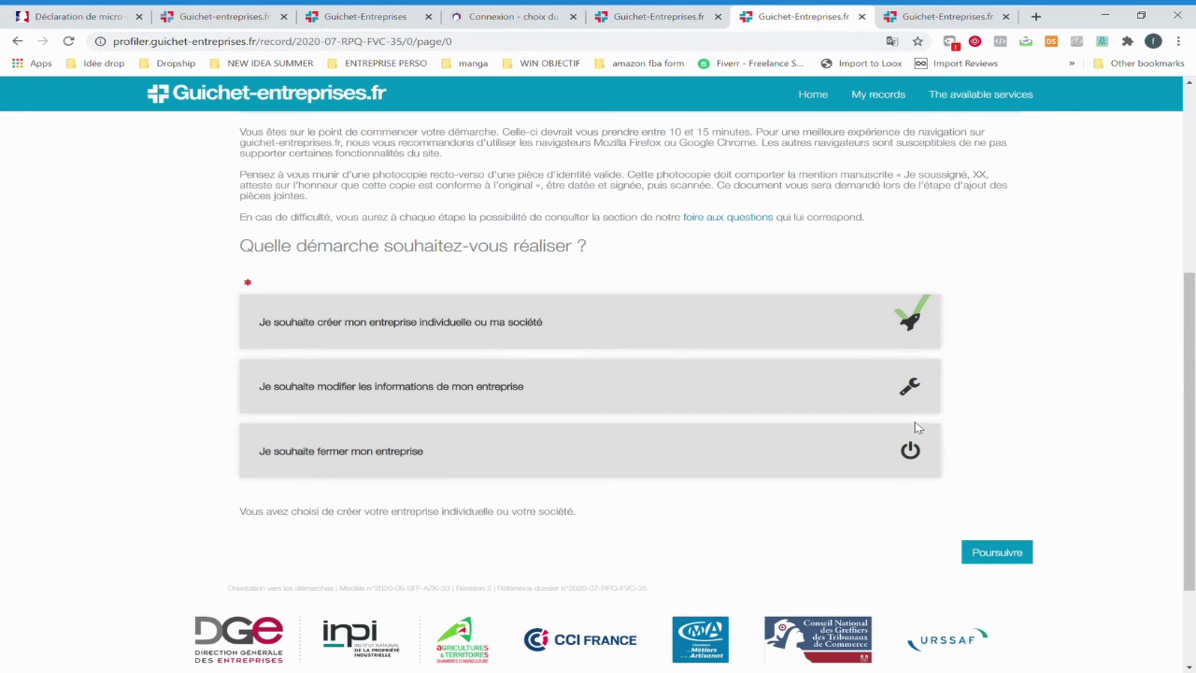
pyautogui.click(1014, 554)
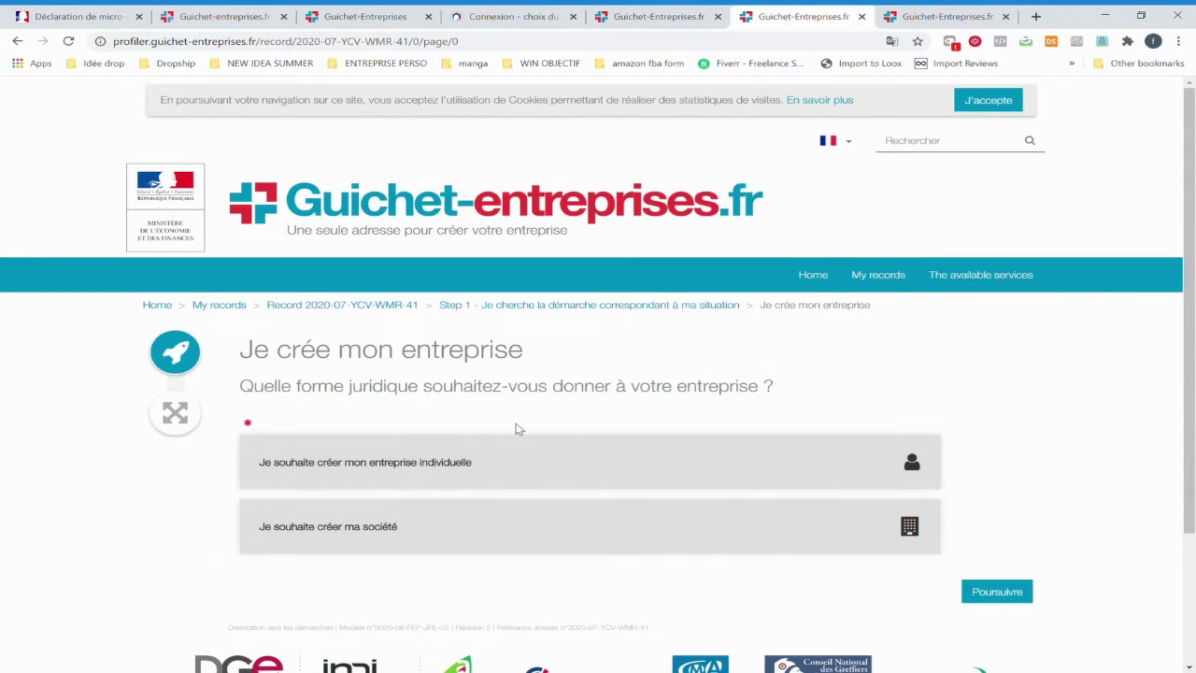
# Step: Choose "Je souhaite créer mon entreprise individuelle" as the legal form and continue to the activity question
pyautogui.scroll(-1, 514, 430)
pyautogui.click(491, 400)
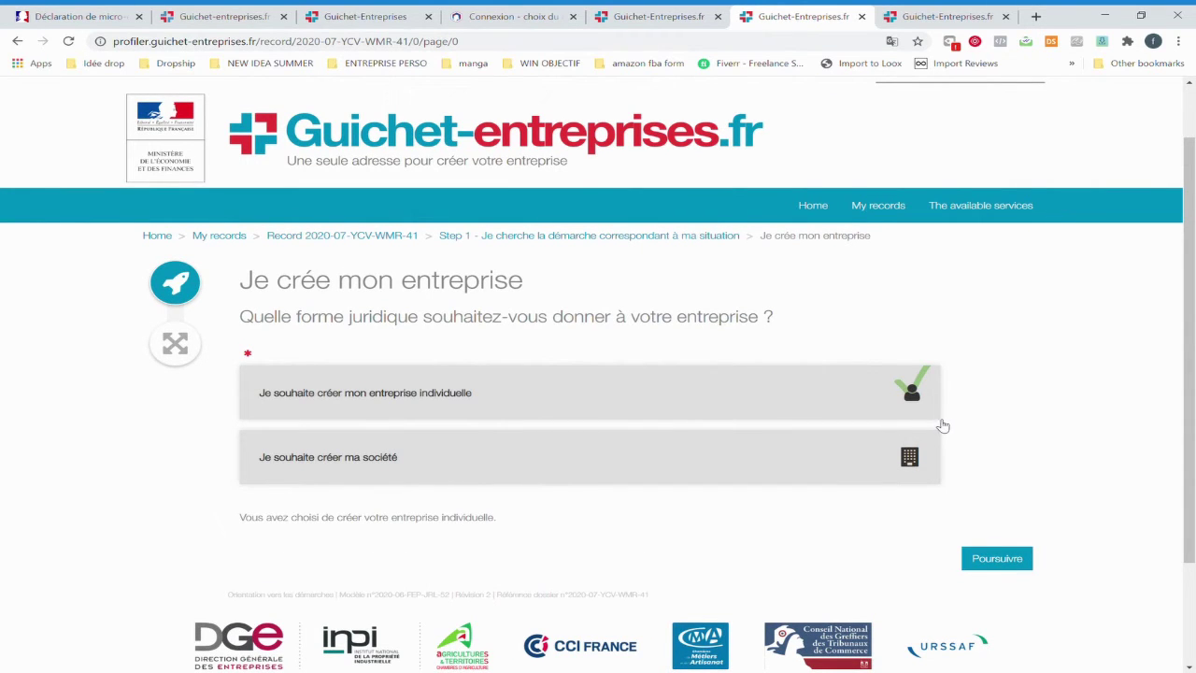
pyautogui.click(998, 560)
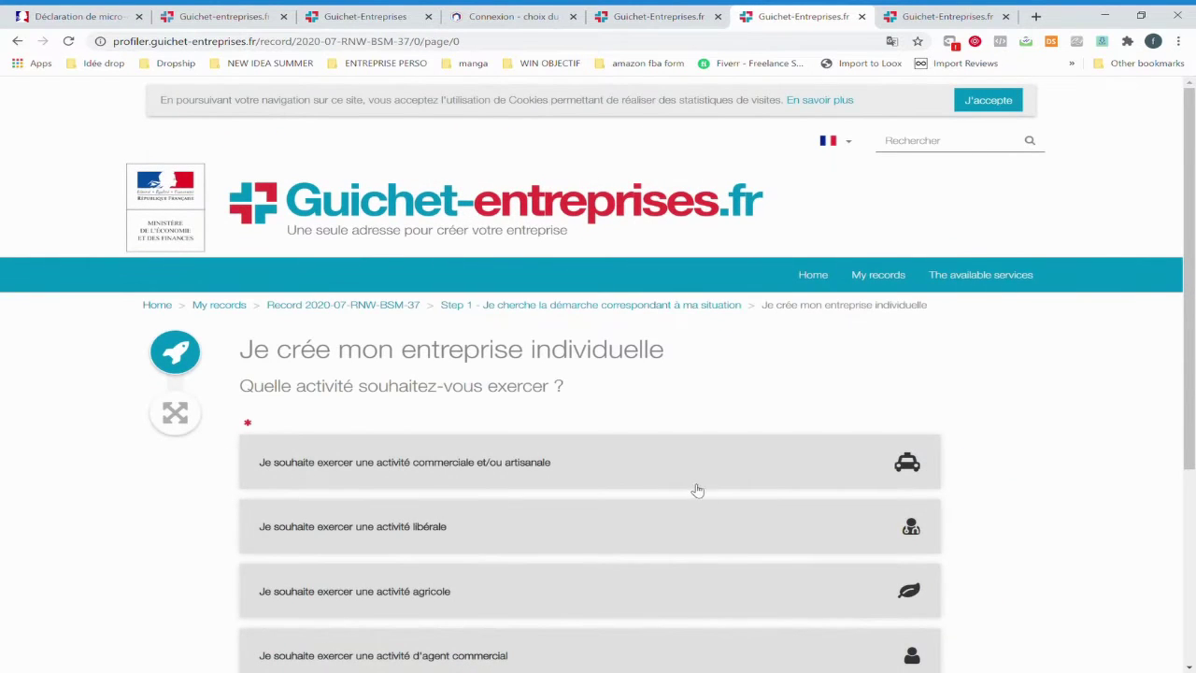
# Step: Submit the "activité commerciale et/ou artisanale" choice and answer Oui to exercising it under the micro-entrepreneur regime
pyautogui.click(668, 470)
pyautogui.scroll(-3, 865, 428)
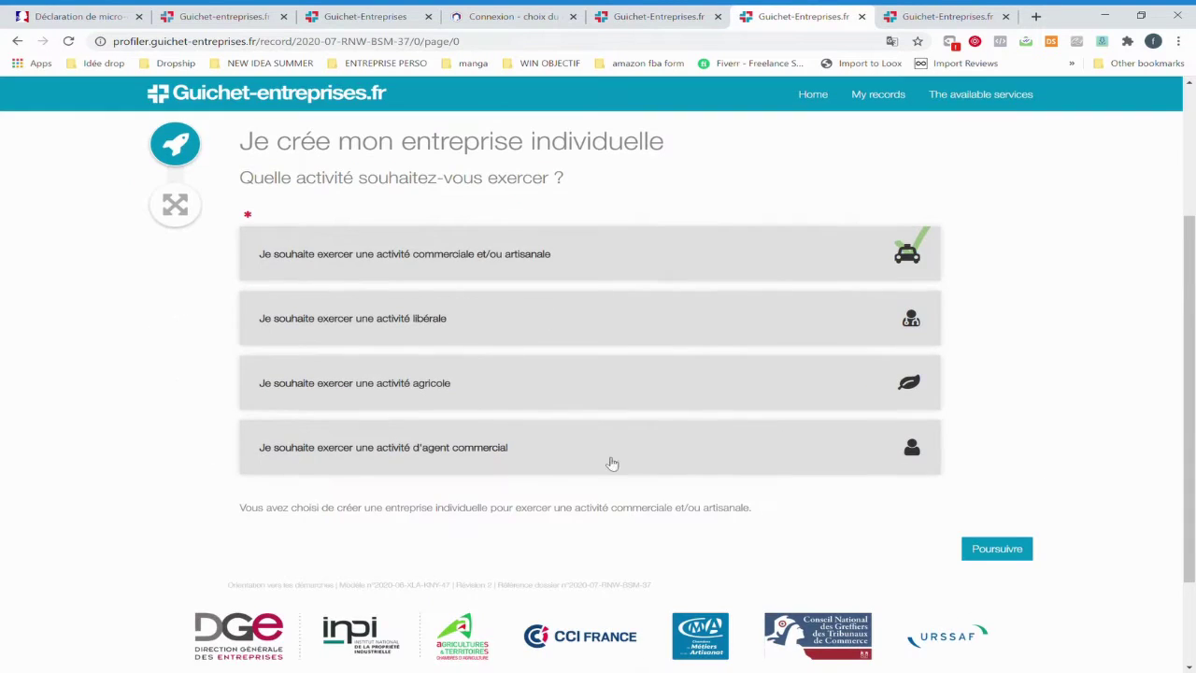
pyautogui.click(1024, 555)
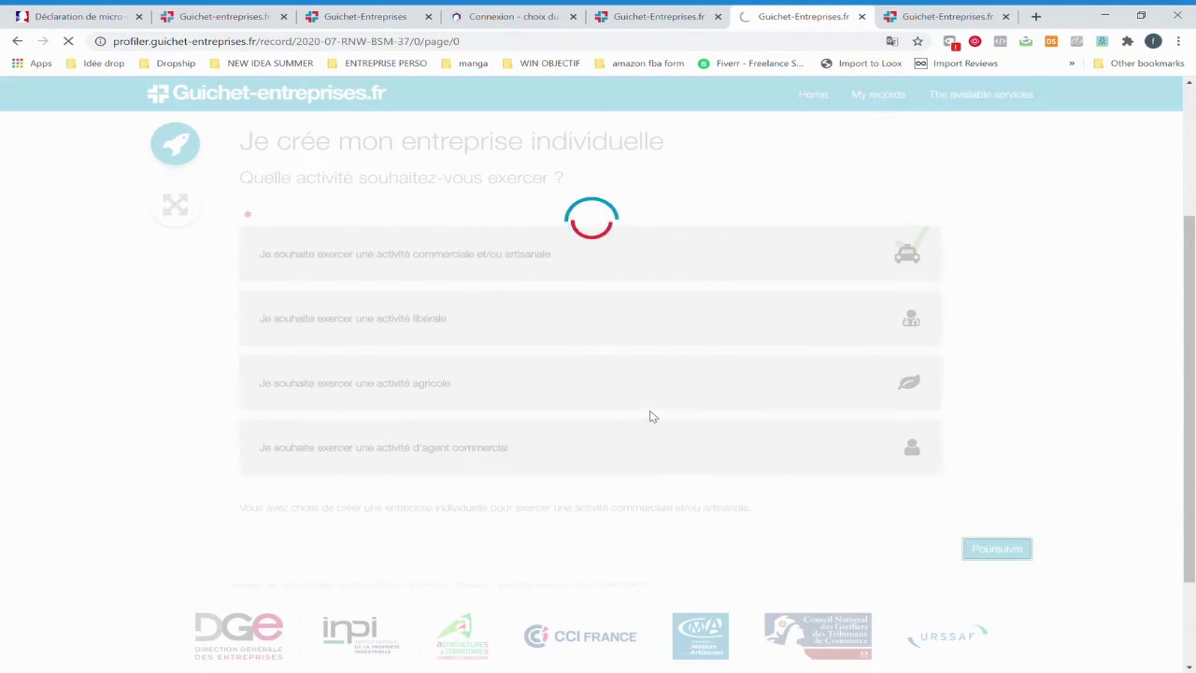
pyautogui.scroll(-1, 654, 421)
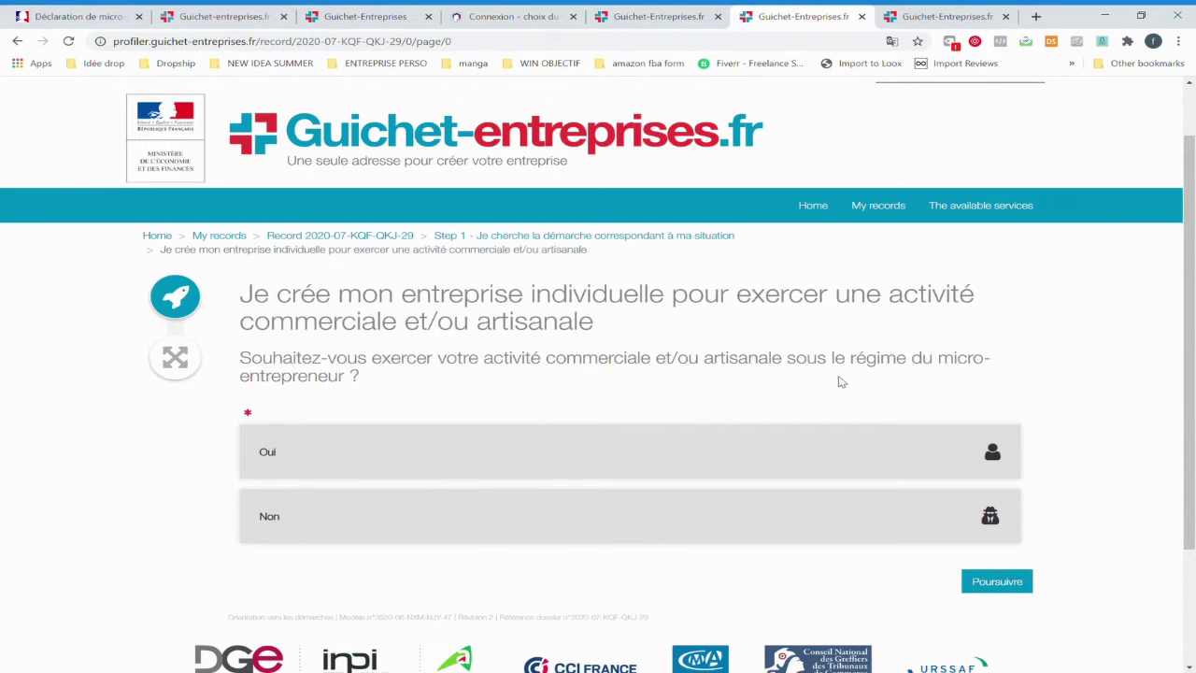
pyautogui.click(390, 451)
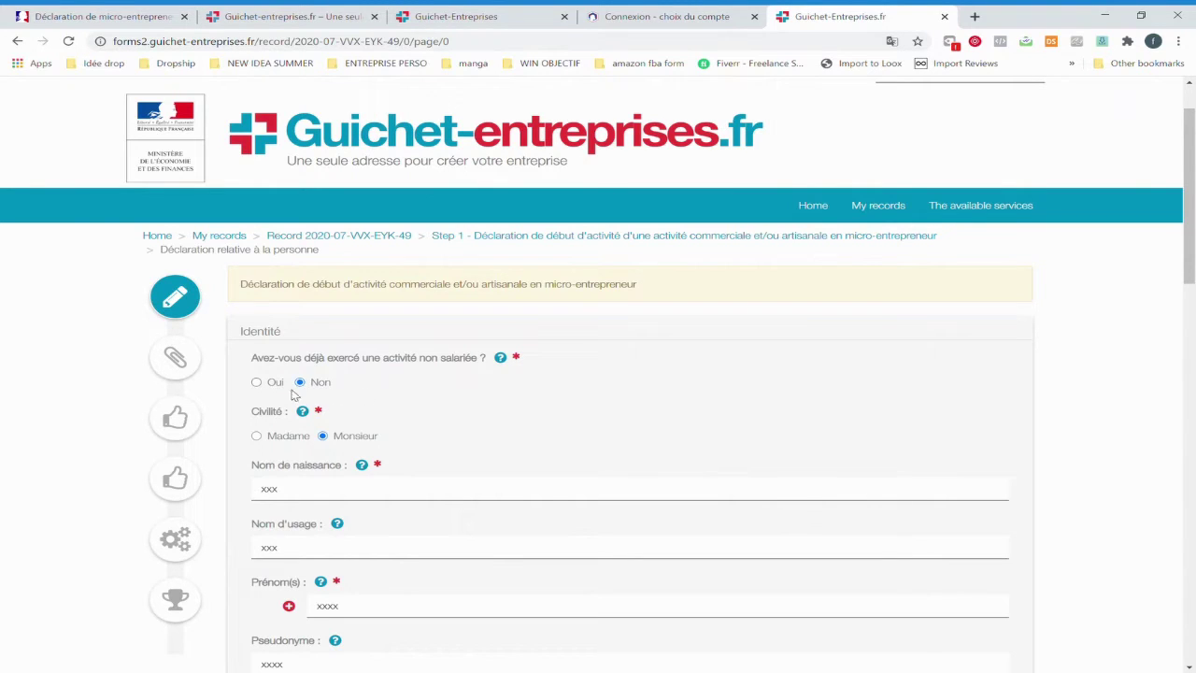
# Step: Review the Identité and Adresse du domicile sections of the personal declaration, from the prior-activity question to the commune fields
pyautogui.scroll(-1, 424, 400)
pyautogui.scroll(-3, 305, 329)
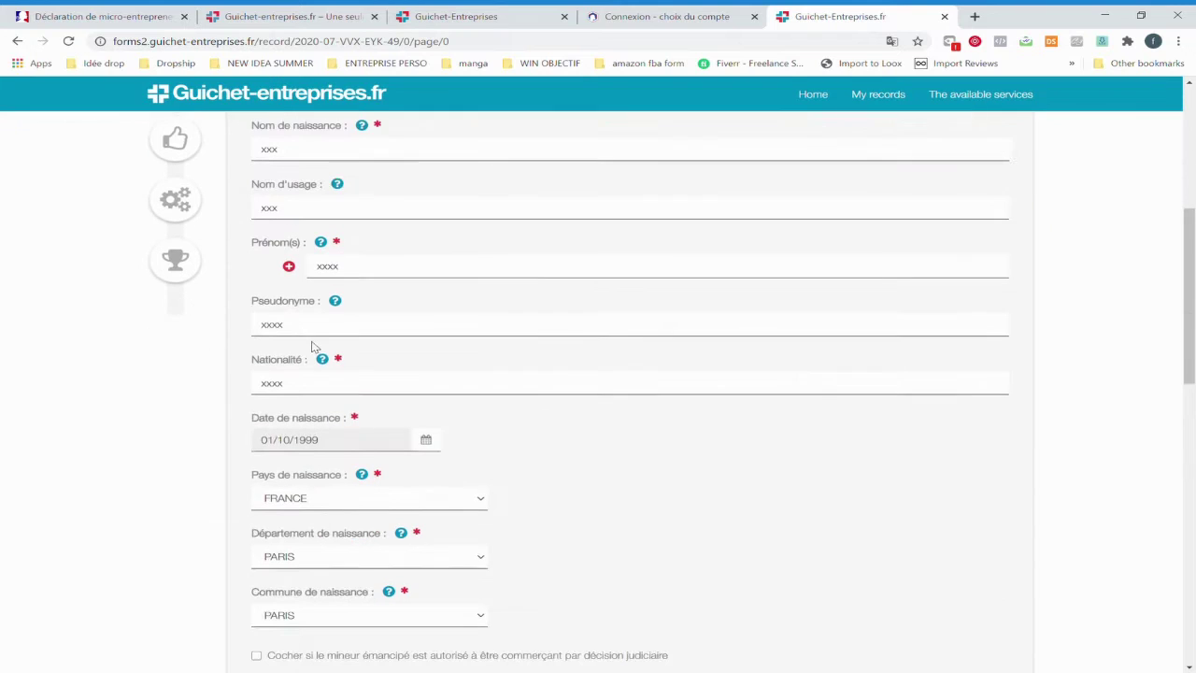
pyautogui.scroll(2, 344, 329)
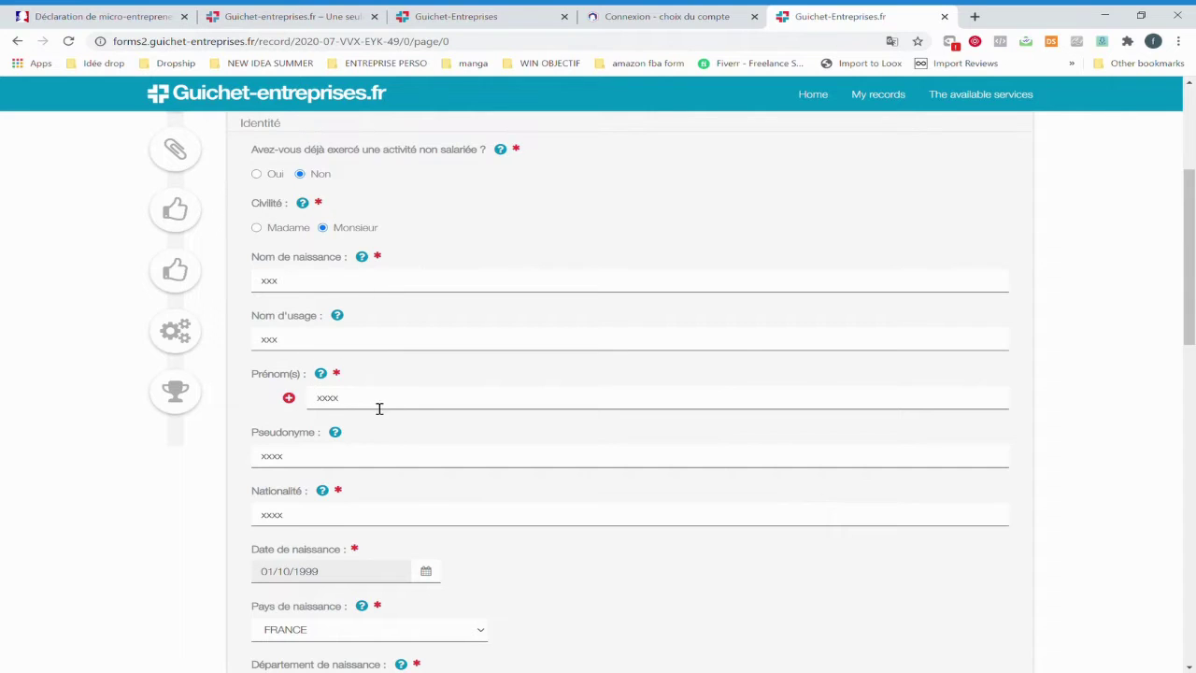
pyautogui.scroll(-1, 373, 402)
pyautogui.scroll(-1, 364, 434)
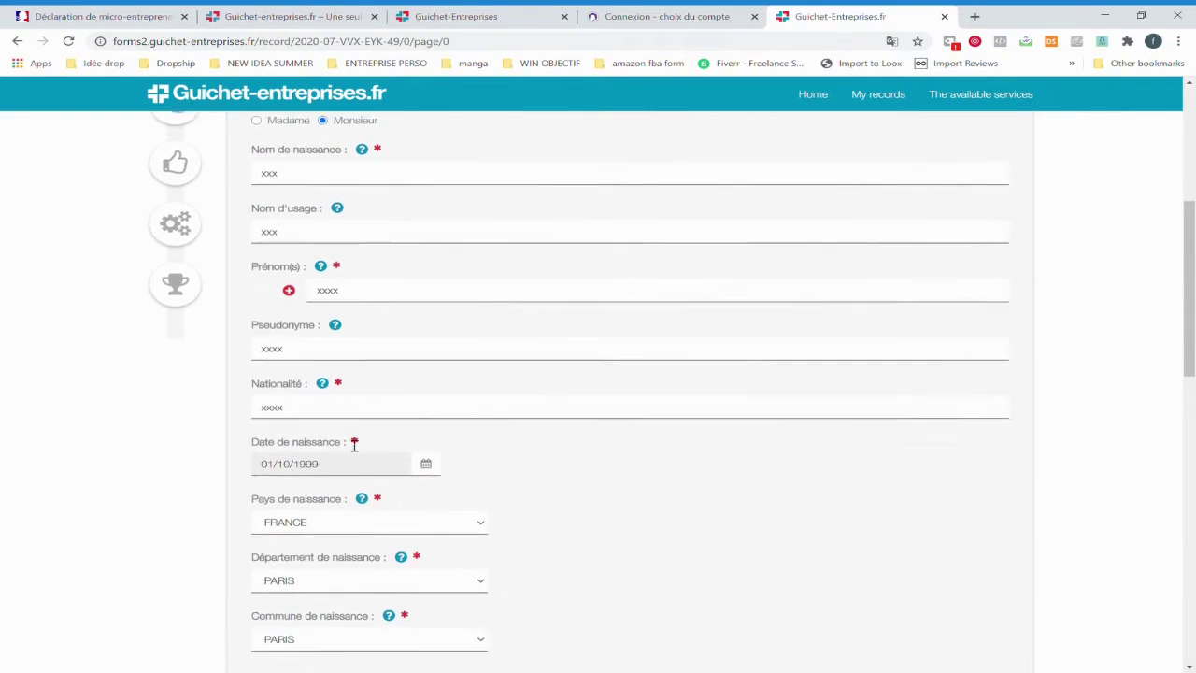
pyautogui.scroll(-1, 327, 411)
pyautogui.scroll(-1, 402, 416)
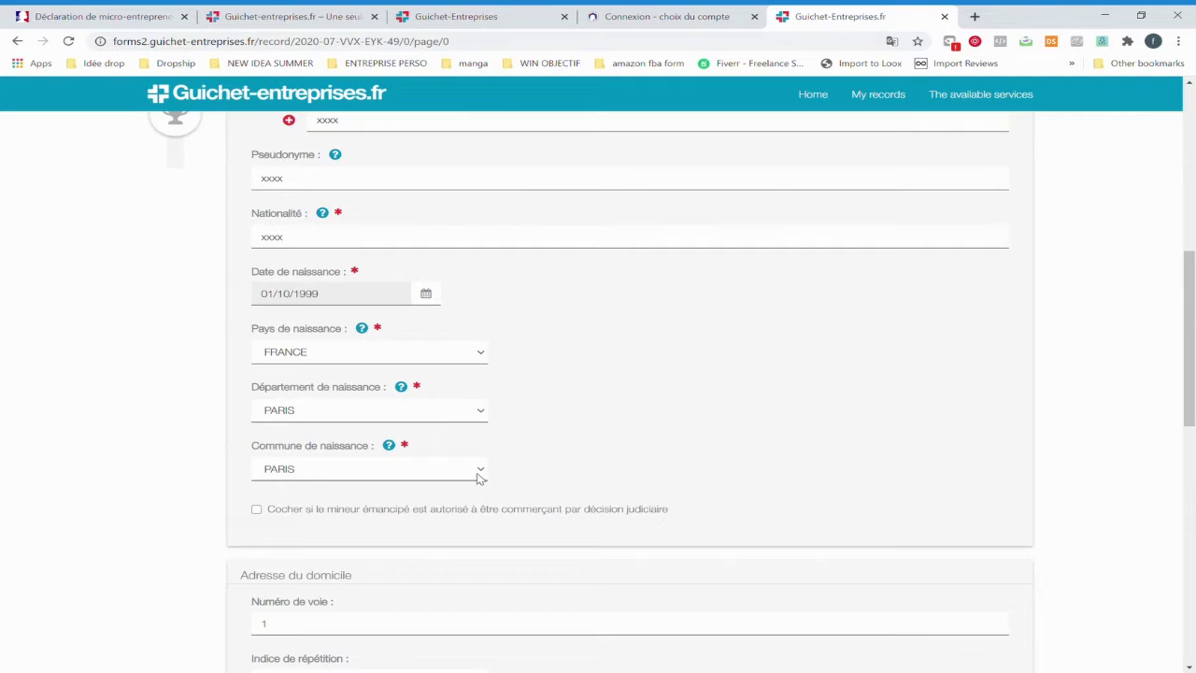
pyautogui.scroll(-2, 478, 477)
pyautogui.scroll(-2, 364, 425)
pyautogui.scroll(-1, 347, 451)
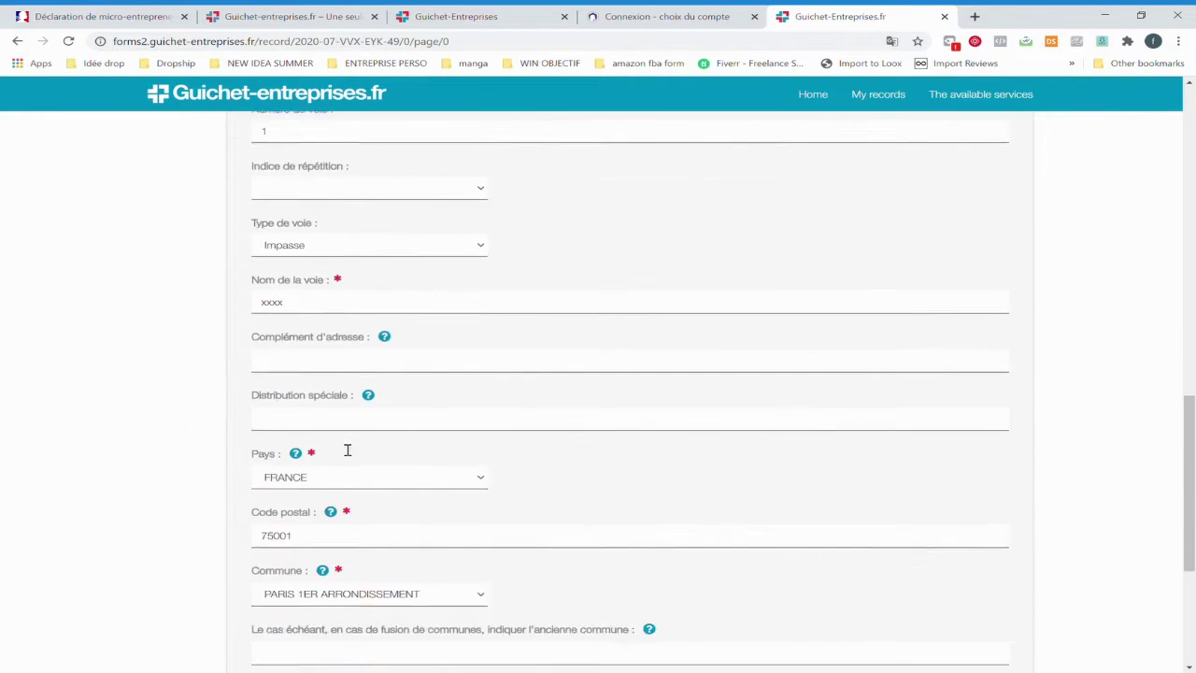
pyautogui.scroll(-2, 367, 442)
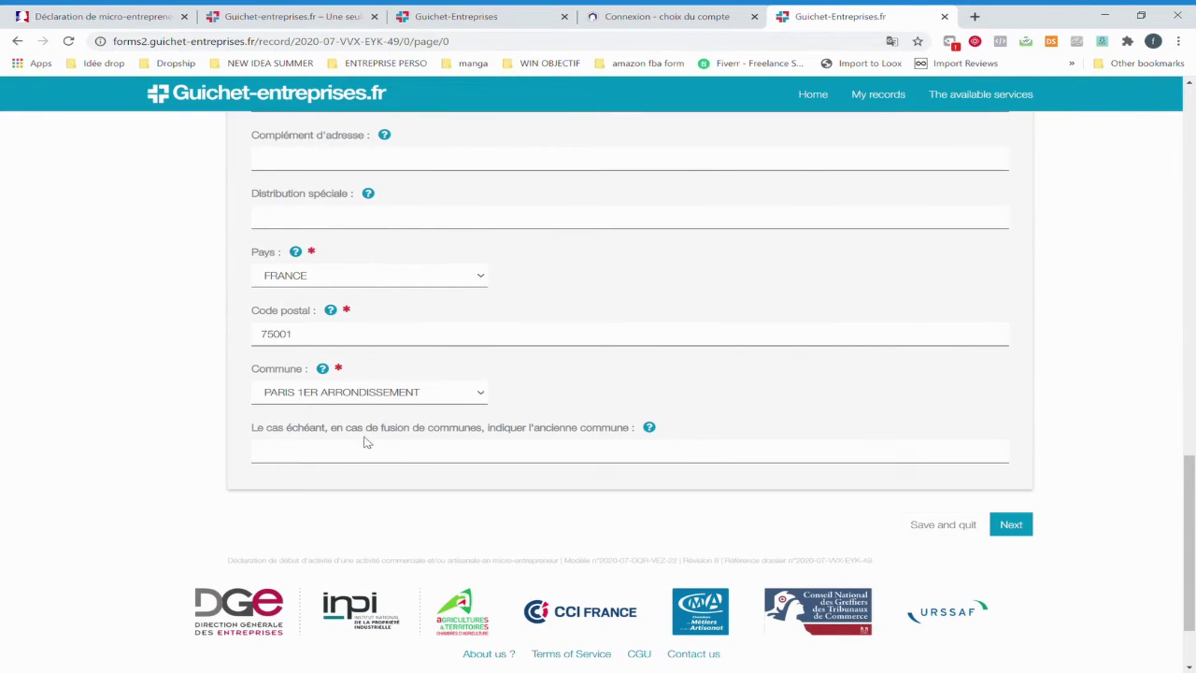
# Step: Advance from the personal declaration through the marriage/PACS and additional information pages, keeping all their answers at Non
pyautogui.click(1017, 528)
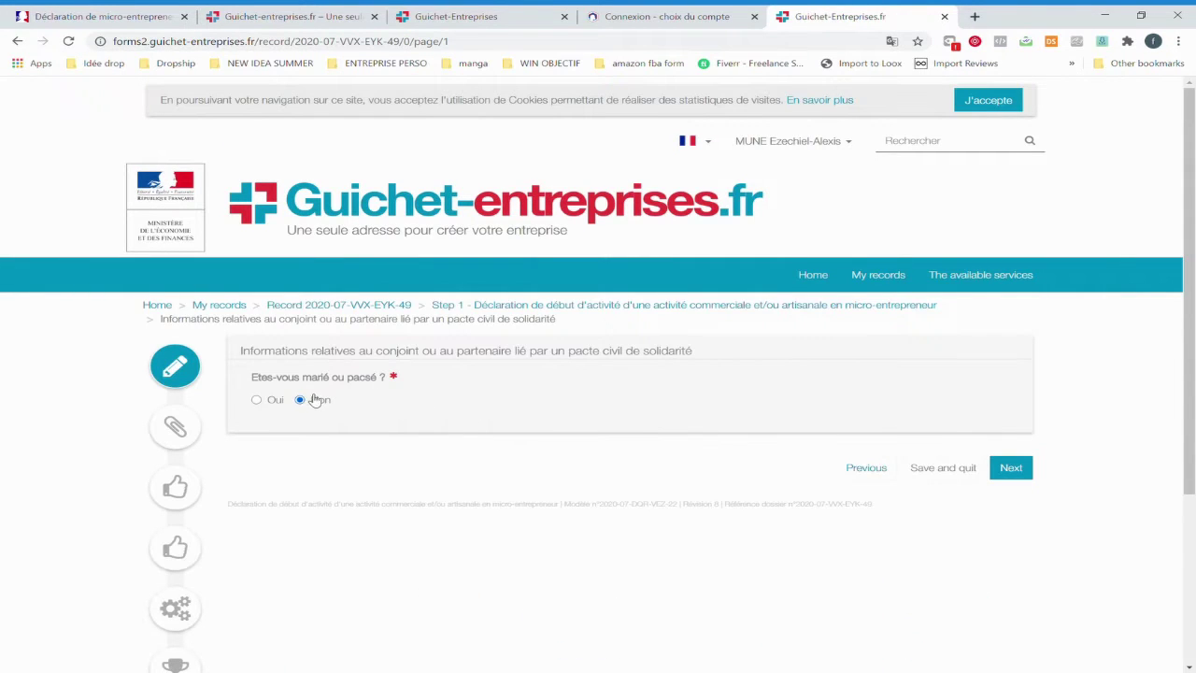
pyautogui.click(1011, 468)
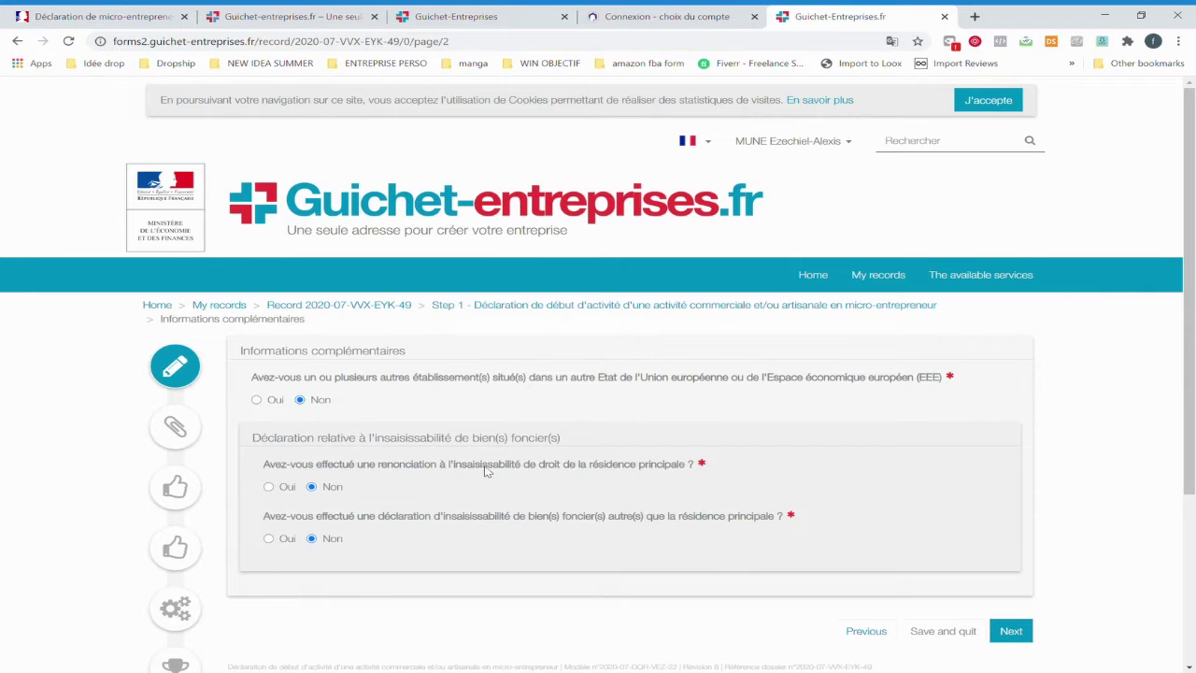
pyautogui.doubleClick(502, 439)
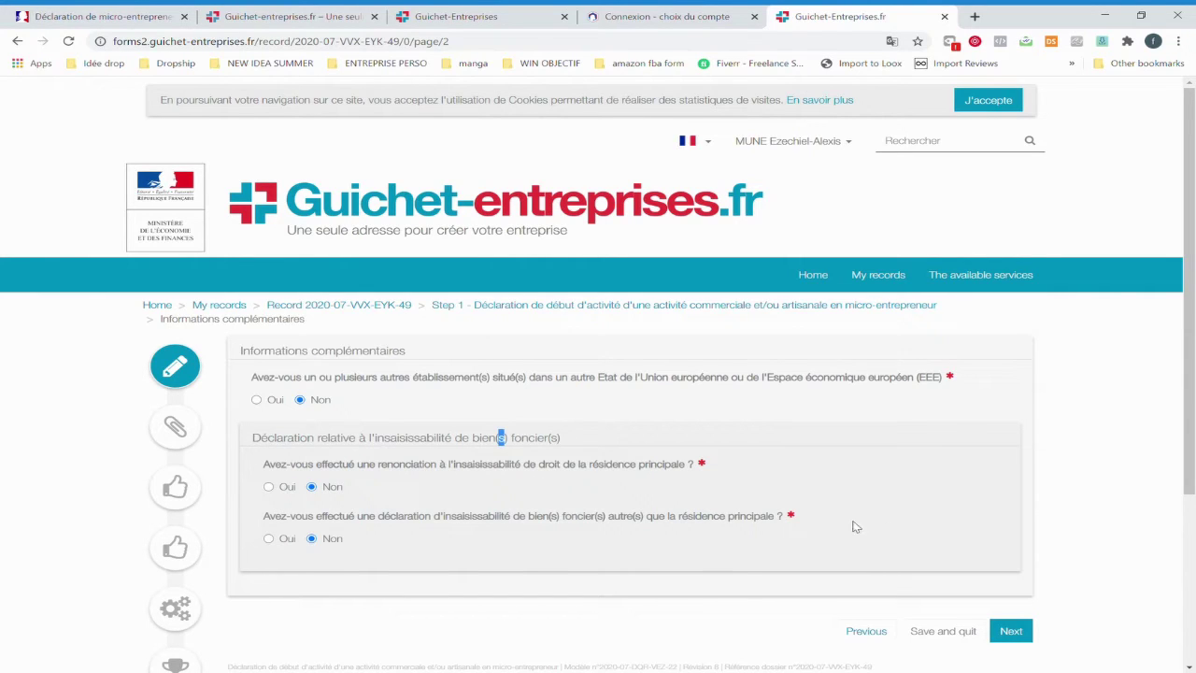
pyautogui.click(1013, 631)
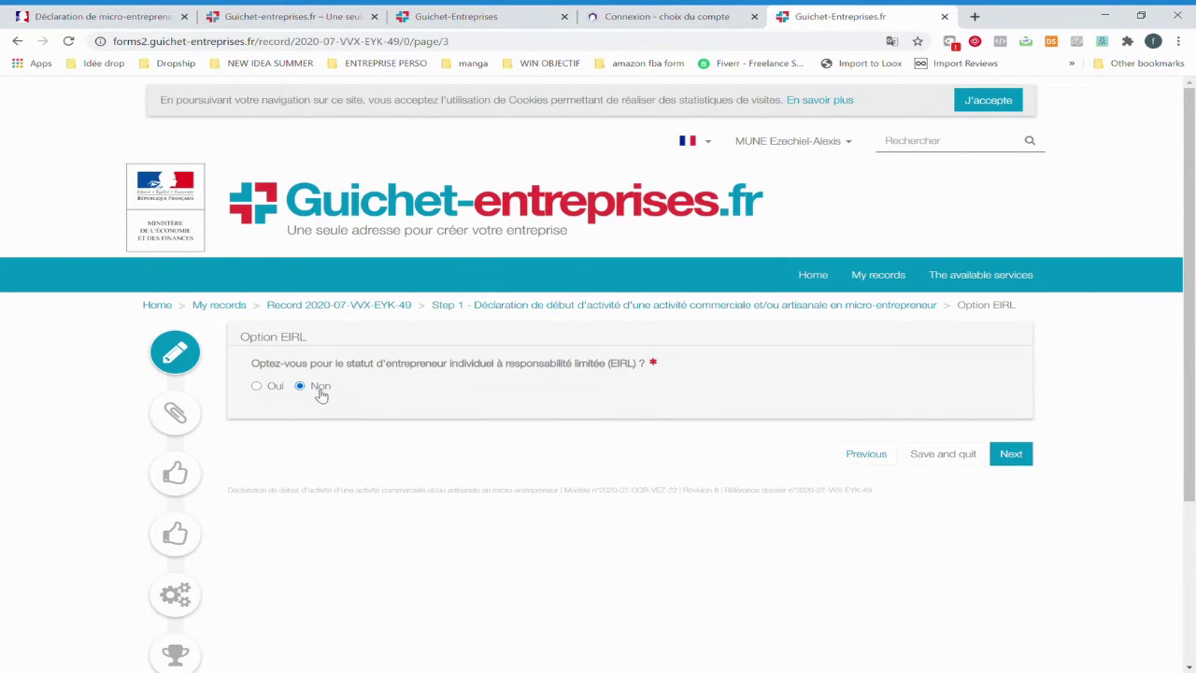
# Step: Continue with Non for the EIRL option and "A votre domicile personnel" as the business address
pyautogui.click(1025, 456)
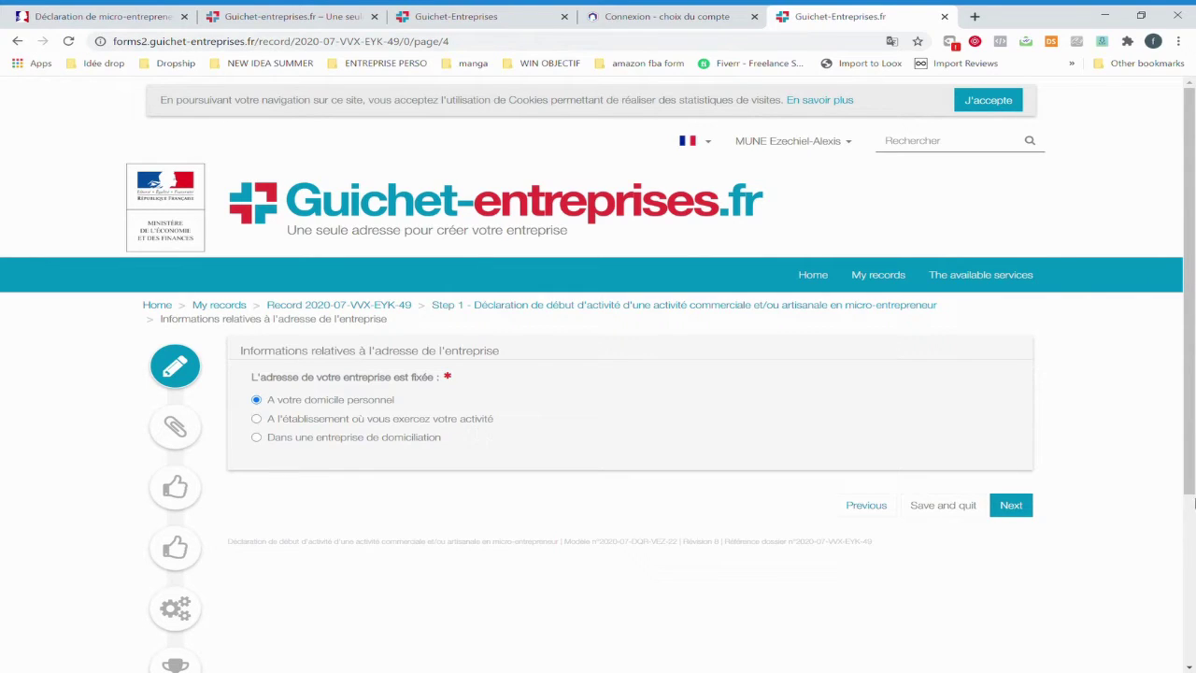
pyautogui.click(1025, 507)
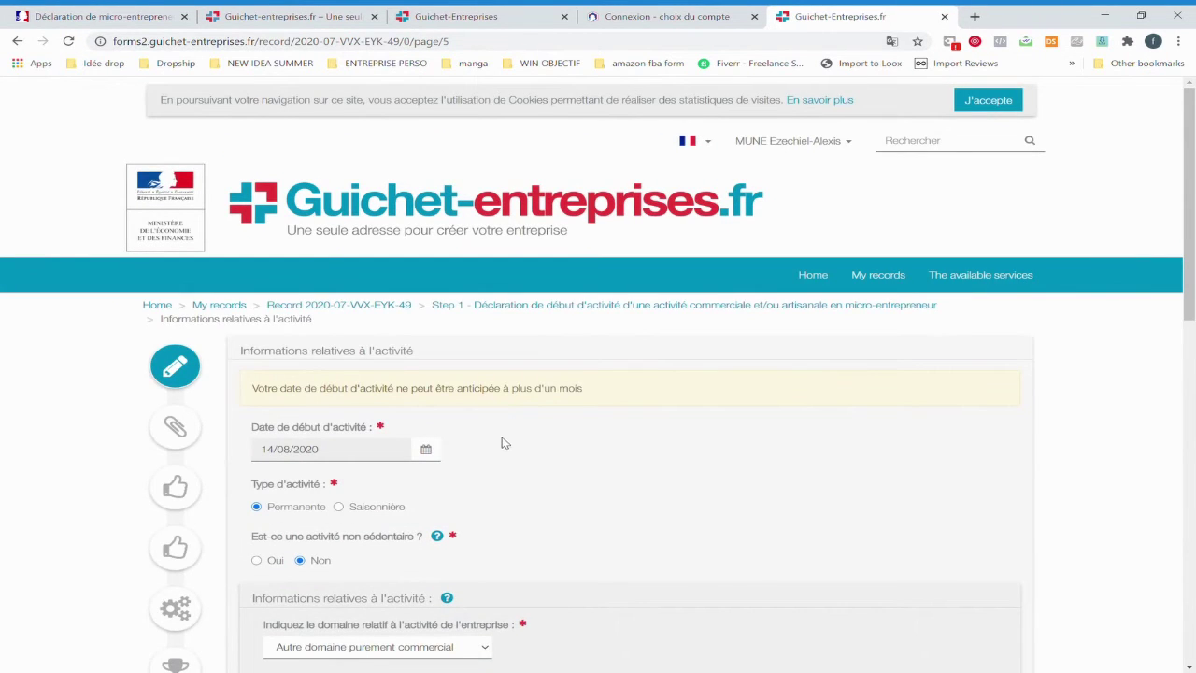
# Step: Review the activity information page, covering the start date, activity type, domain, main activity, trade name, domain name and employees
pyautogui.scroll(-1, 497, 452)
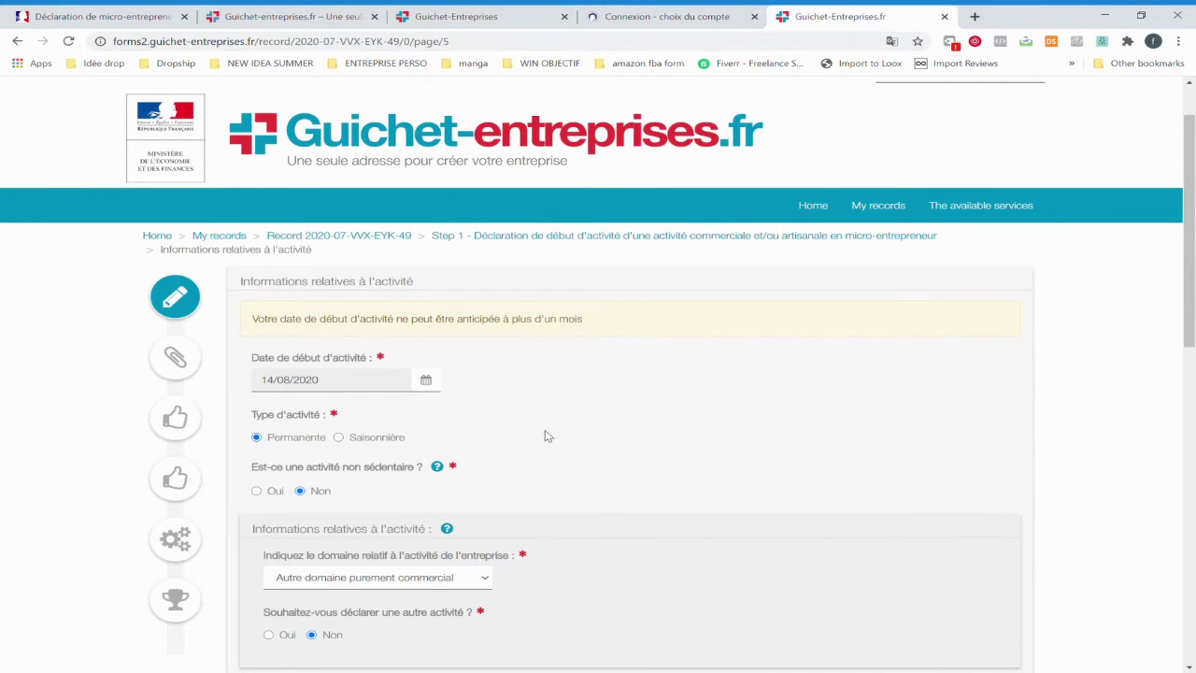
pyautogui.scroll(-2, 547, 431)
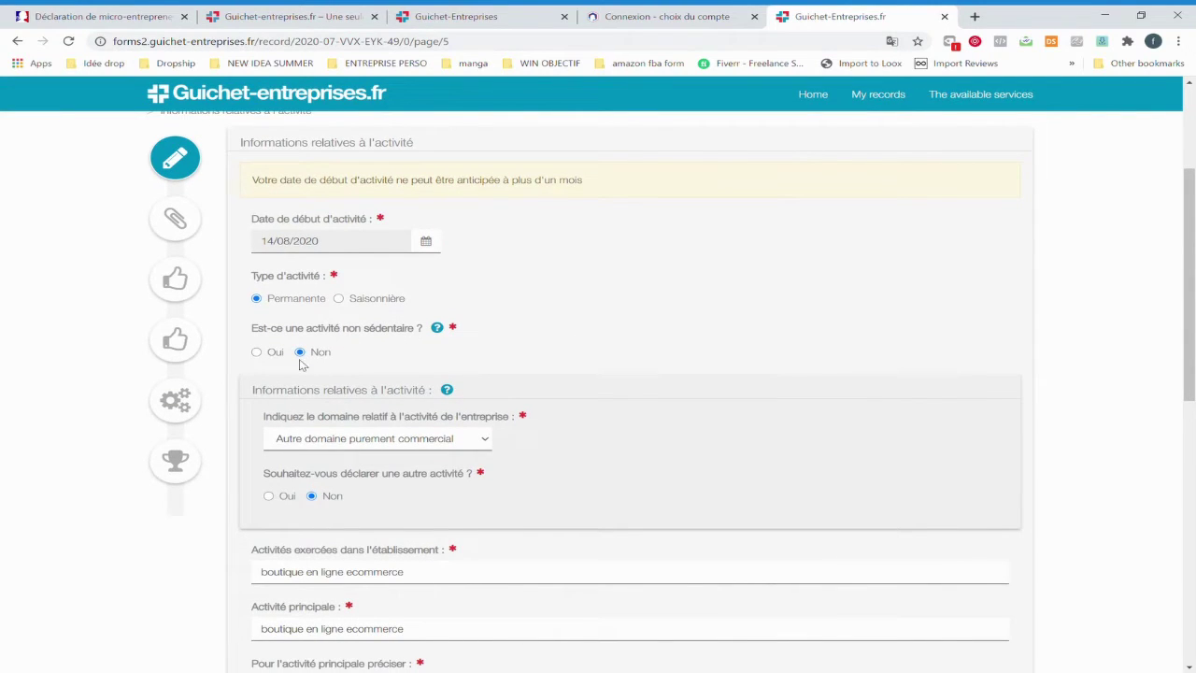
pyautogui.scroll(-2, 388, 372)
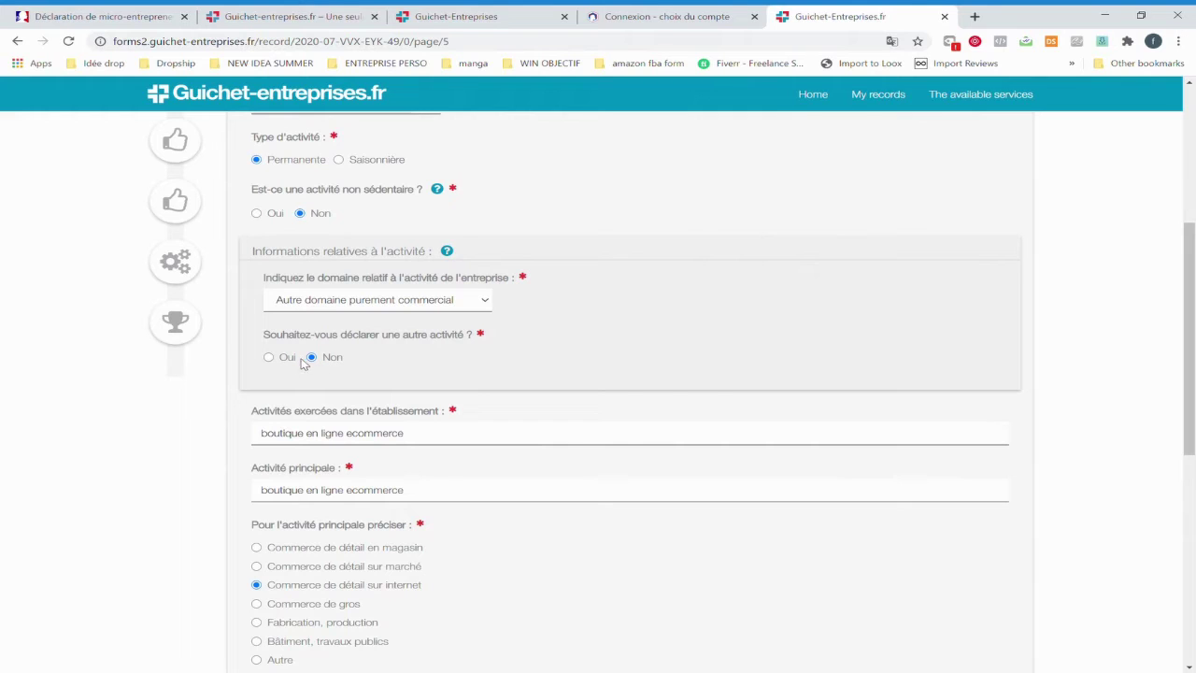
pyautogui.scroll(-1, 388, 368)
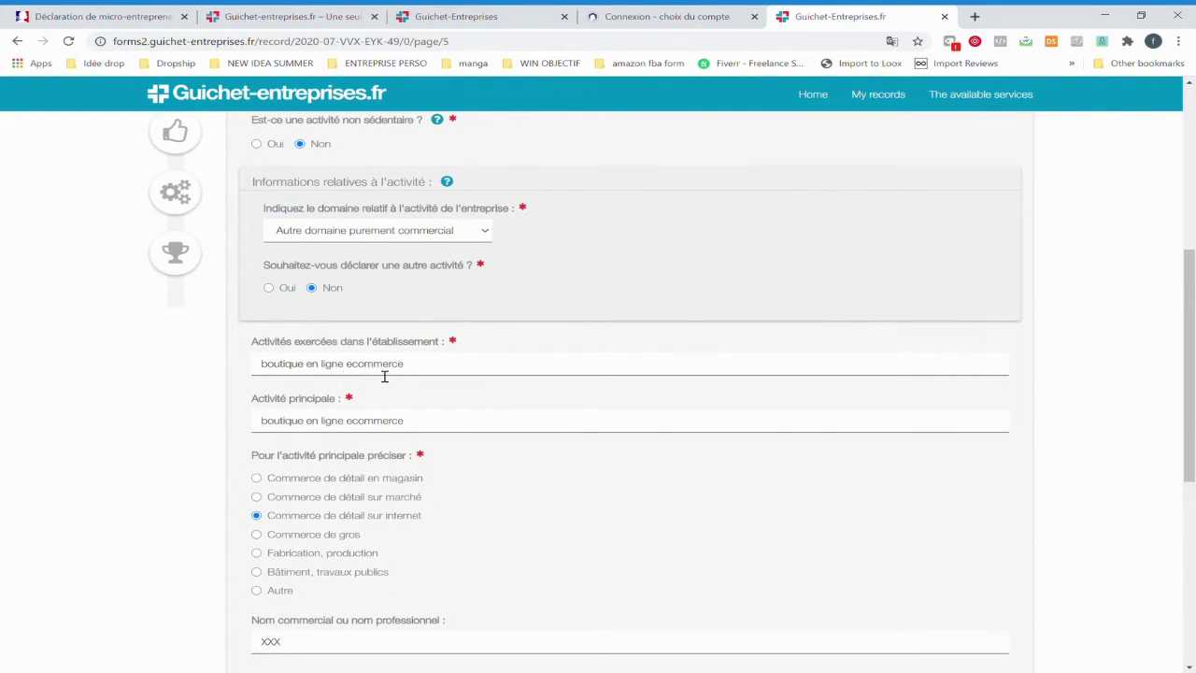
pyautogui.click(398, 373)
pyautogui.click(376, 428)
pyautogui.scroll(-1, 421, 435)
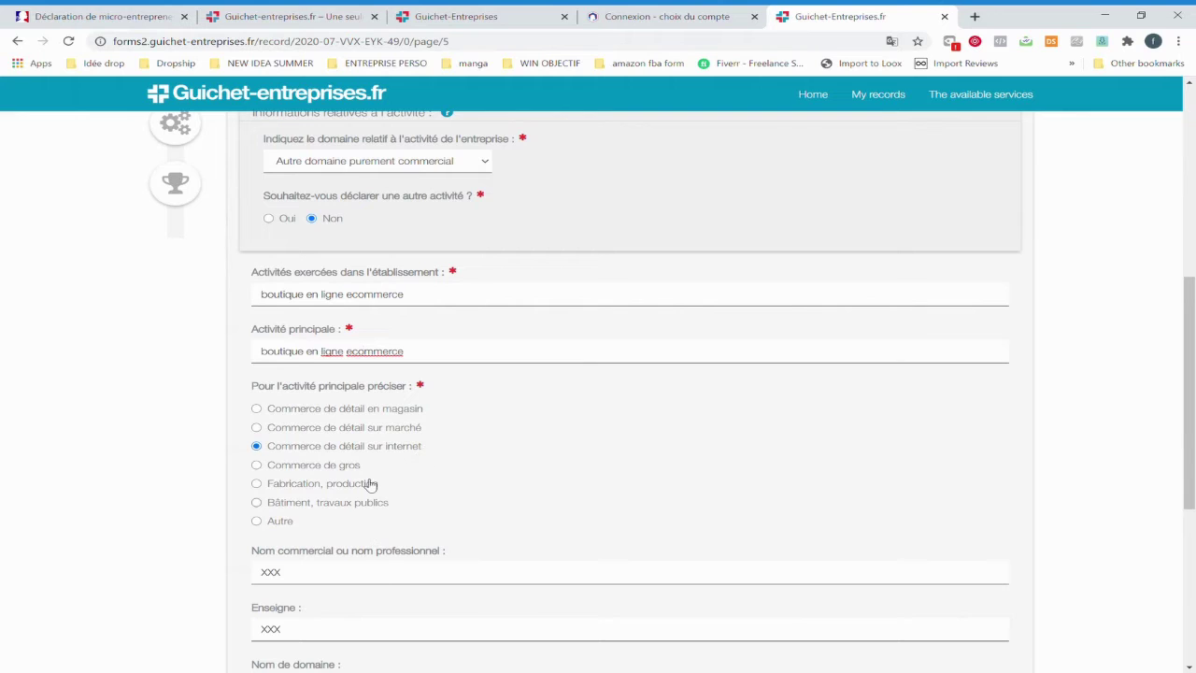
pyautogui.scroll(-2, 443, 512)
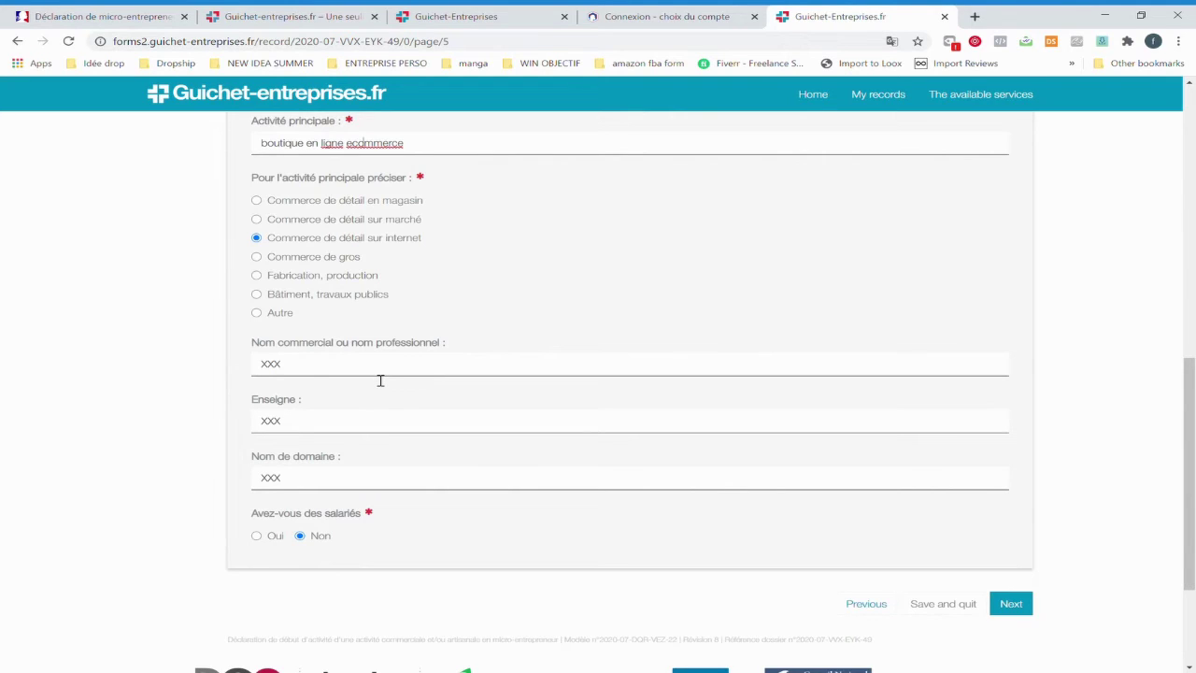
# Step: Keep XXX as trade name, sign and domain name with no employees, and continue past the linked-persons page with Non
pyautogui.click(316, 370)
pyautogui.doubleClick(271, 363)
pyautogui.click(339, 419)
pyautogui.scroll(-1, 303, 465)
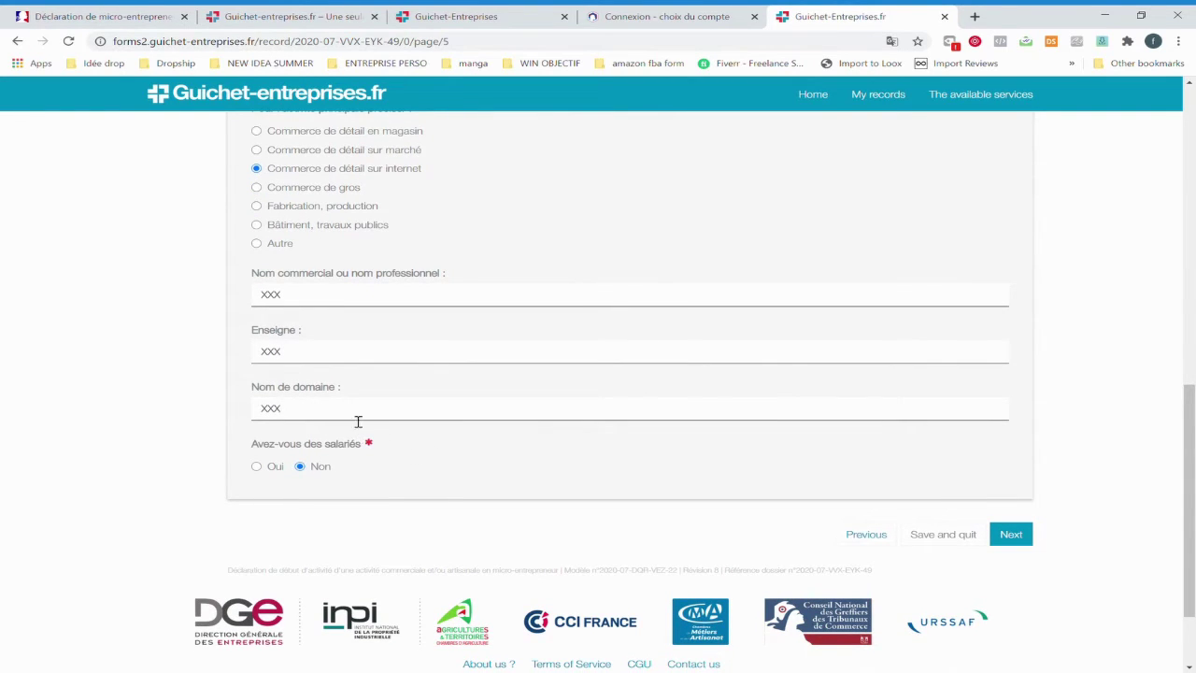
pyautogui.scroll(-2, 550, 442)
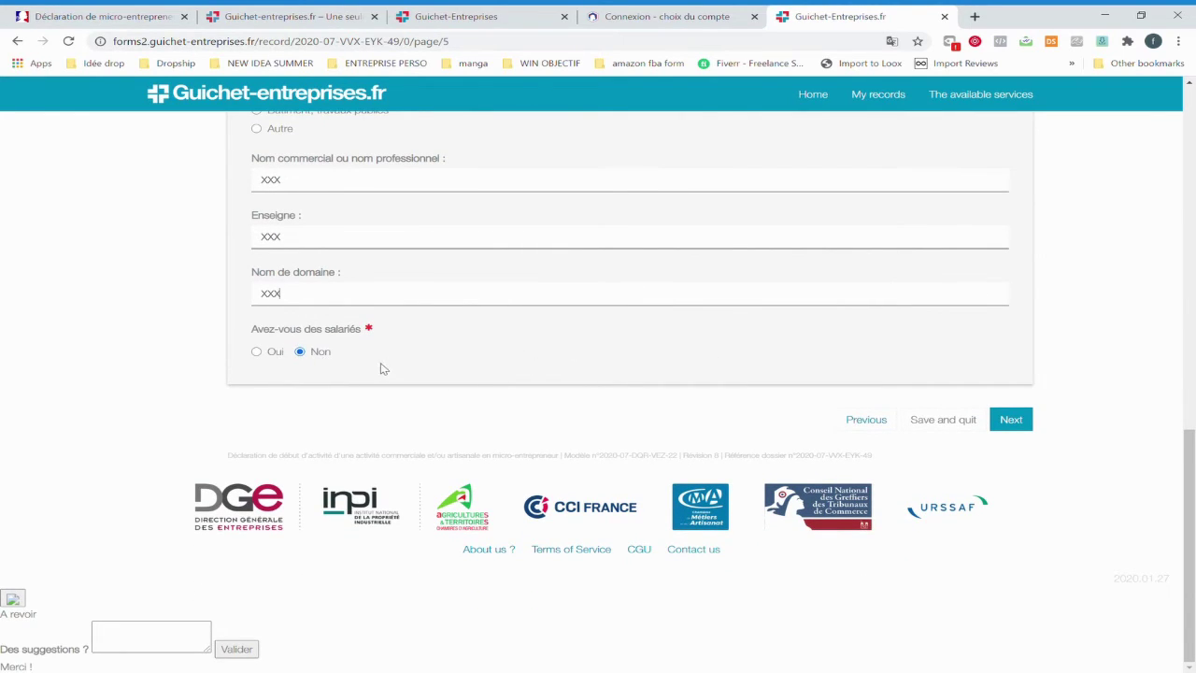
pyautogui.click(1017, 420)
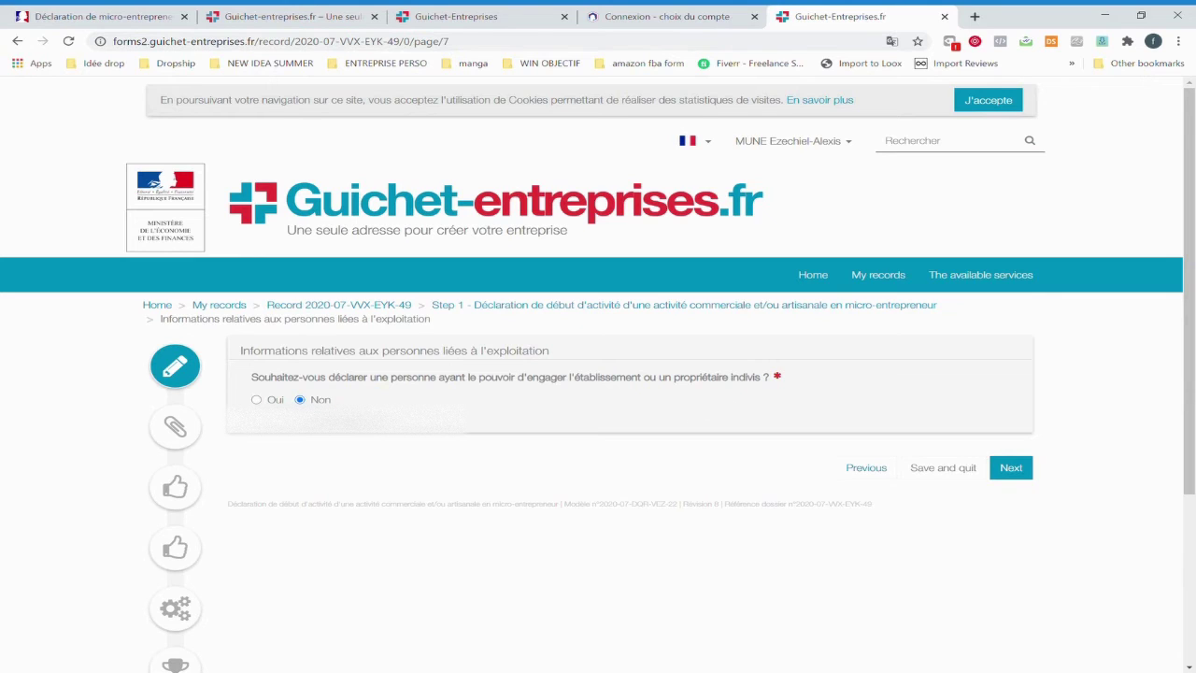
pyautogui.click(1024, 474)
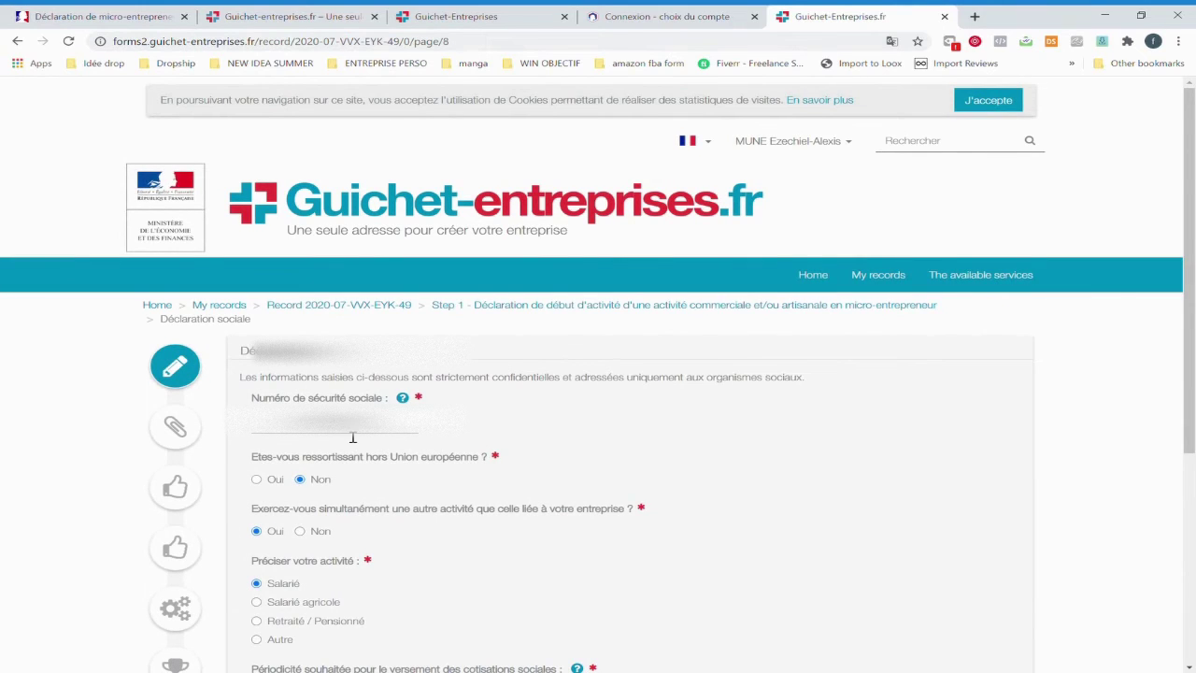
# Step: Continue the social declaration with Non for non-EU national, Oui for another activity as Salarié, and Trimestrielle contribution payments
pyautogui.scroll(-1, 356, 436)
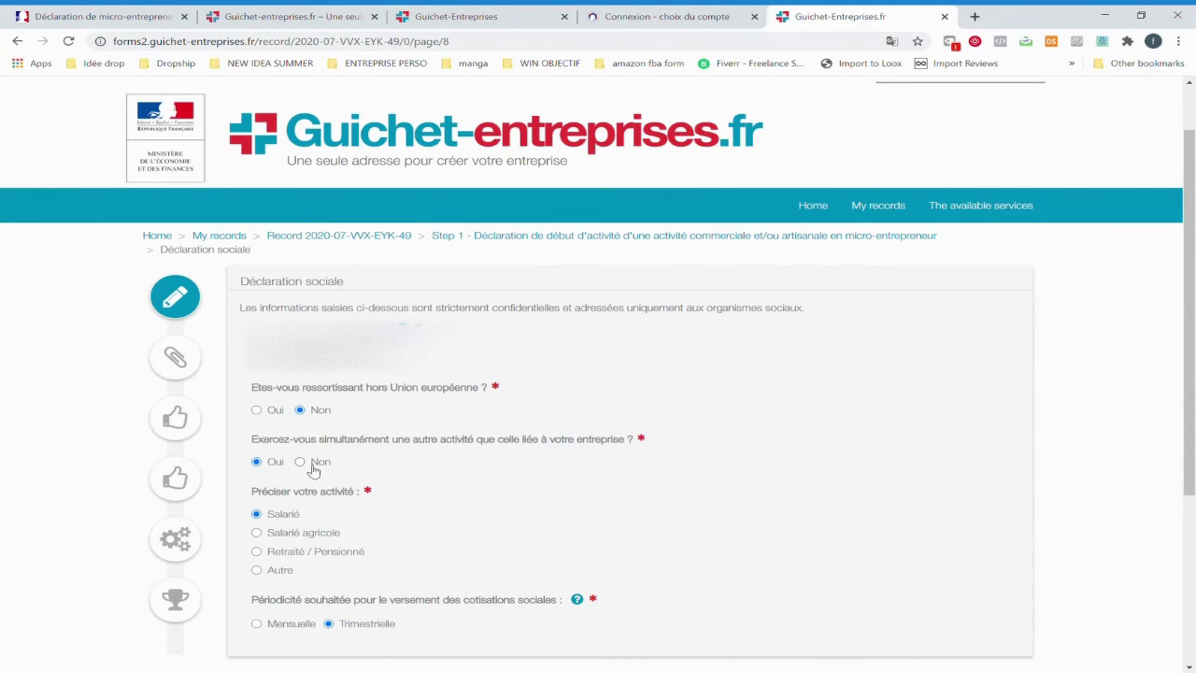
pyautogui.scroll(-2, 533, 462)
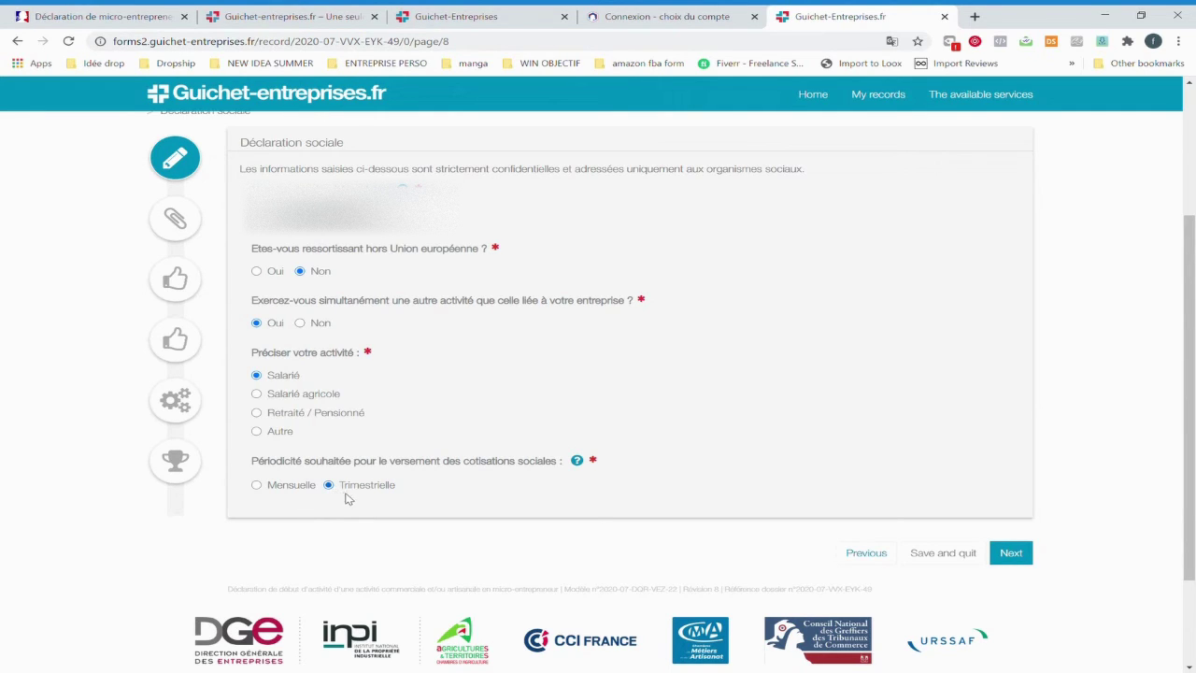
pyautogui.click(1016, 557)
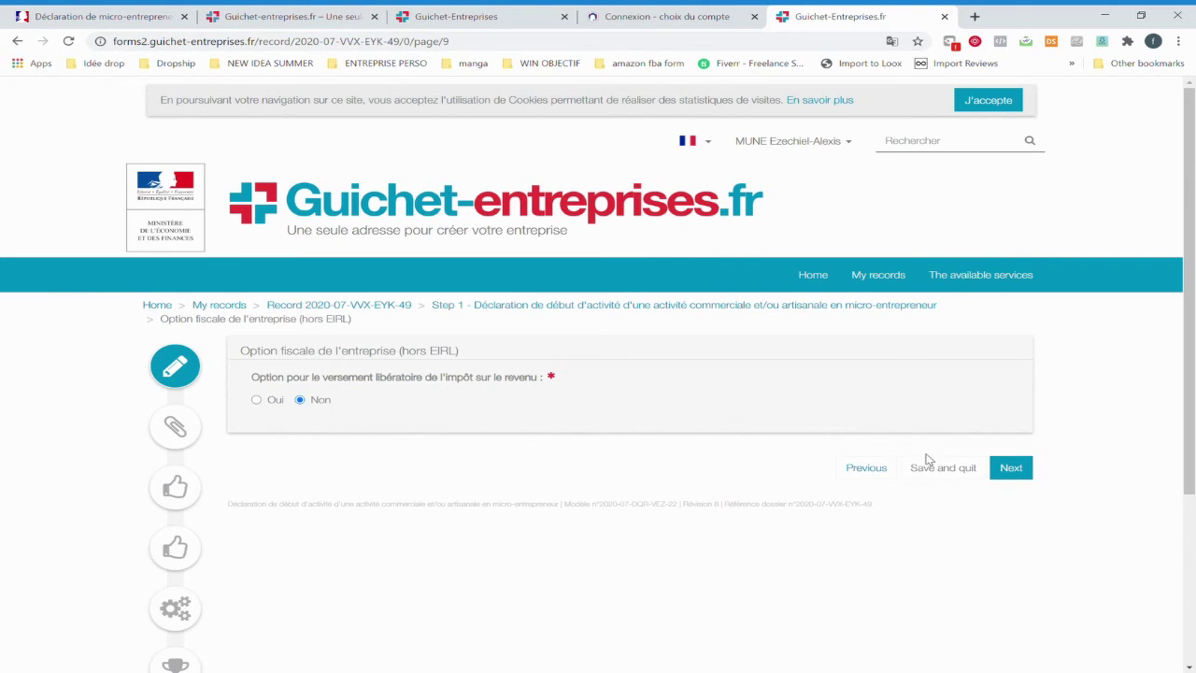
# Step: Continue with Non for the versement libératoire option and "Adresse du domicile personnel" as the correspondence address, keeping the contact details
pyautogui.click(1011, 468)
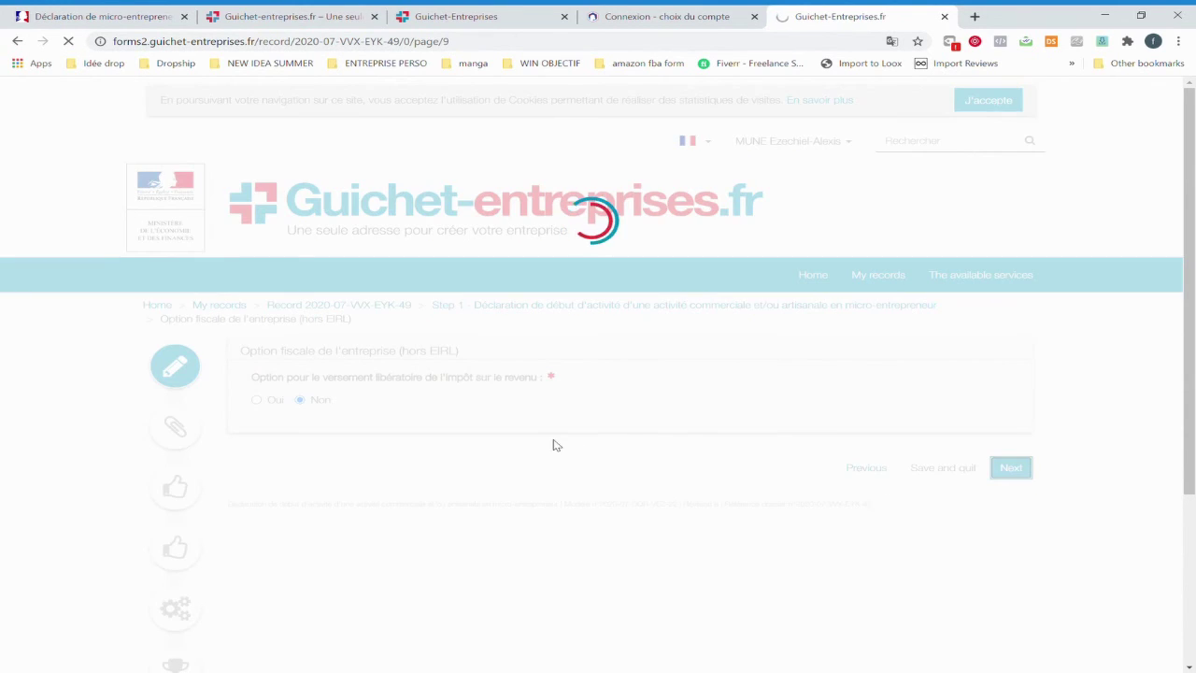
pyautogui.scroll(-2, 569, 449)
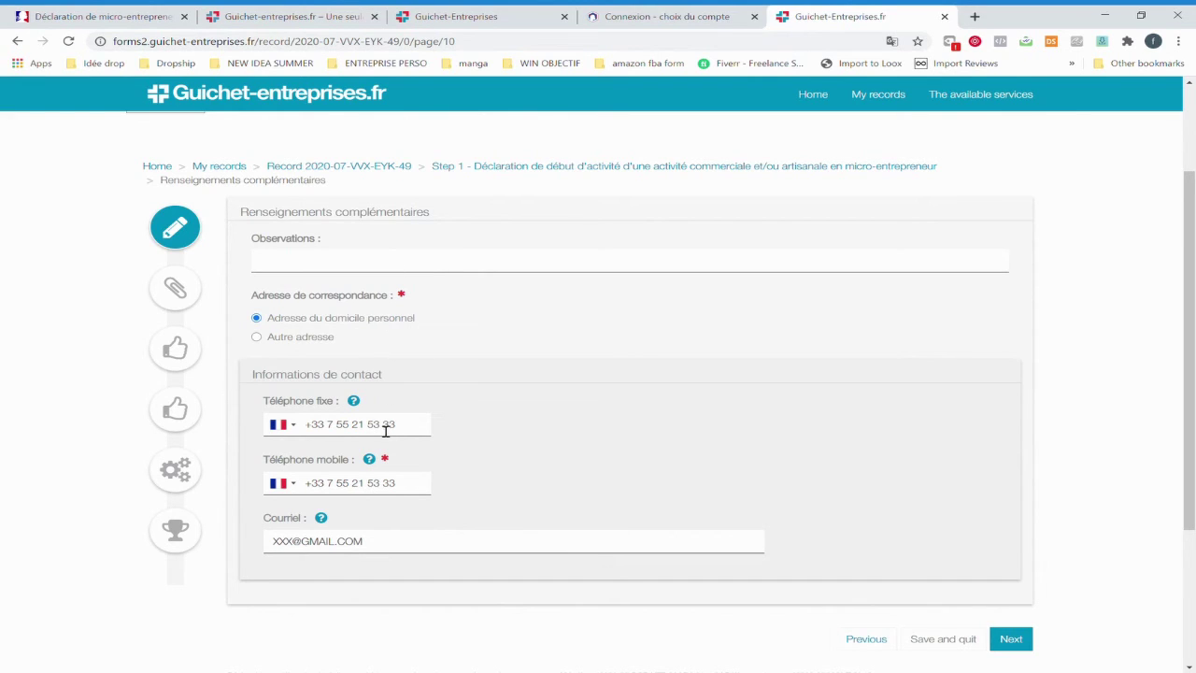
pyautogui.click(1024, 640)
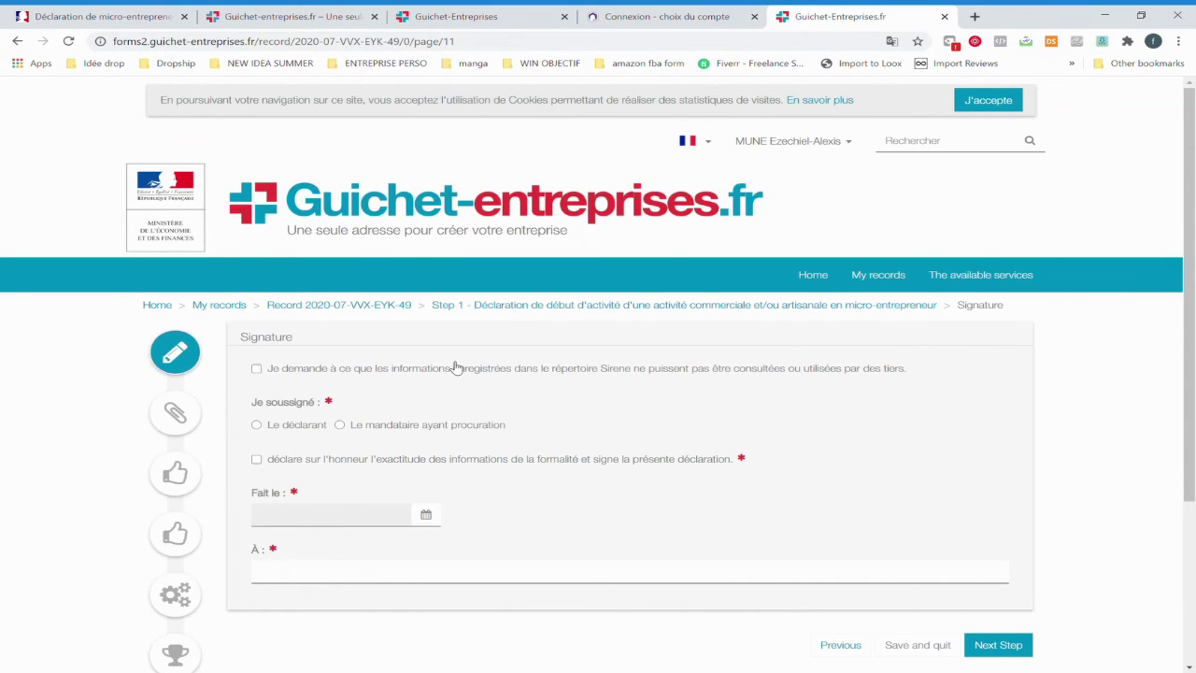
# Step: In the Signature section, opt out of third-party use of the Sirene data, choose "Le déclarant" and certify the declaration's accuracy
pyautogui.click(278, 374)
pyautogui.click(257, 426)
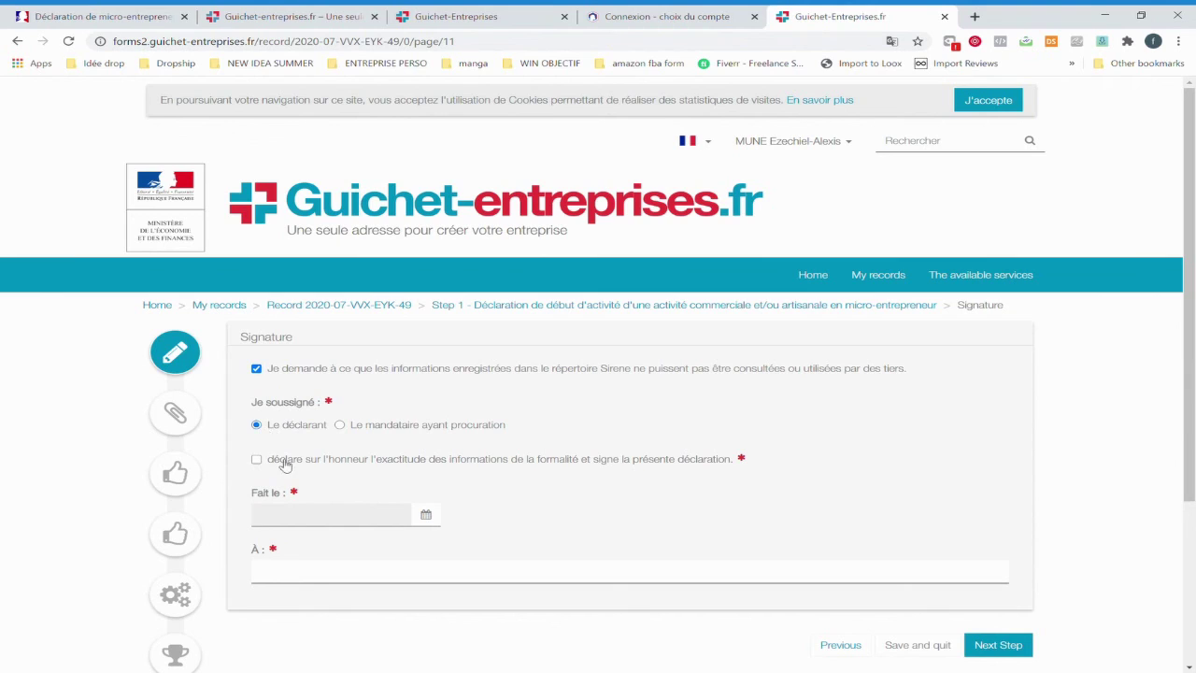
pyautogui.click(257, 460)
pyautogui.click(427, 515)
pyautogui.click(313, 569)
pyautogui.scroll(-3, 806, 516)
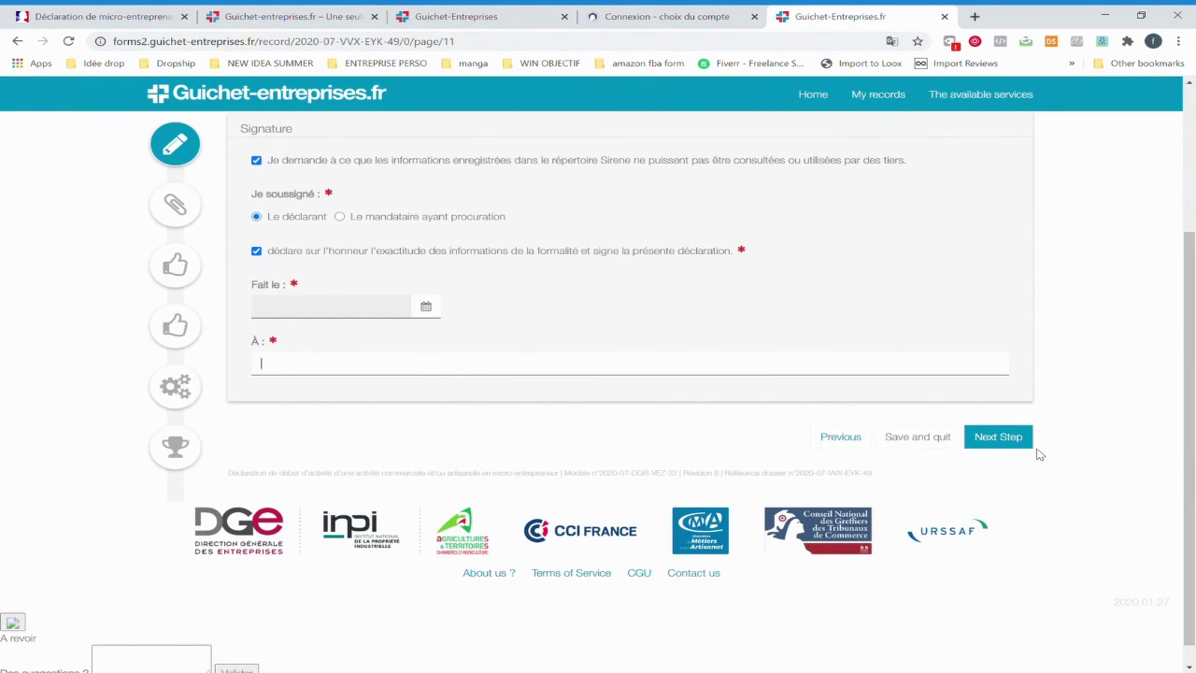